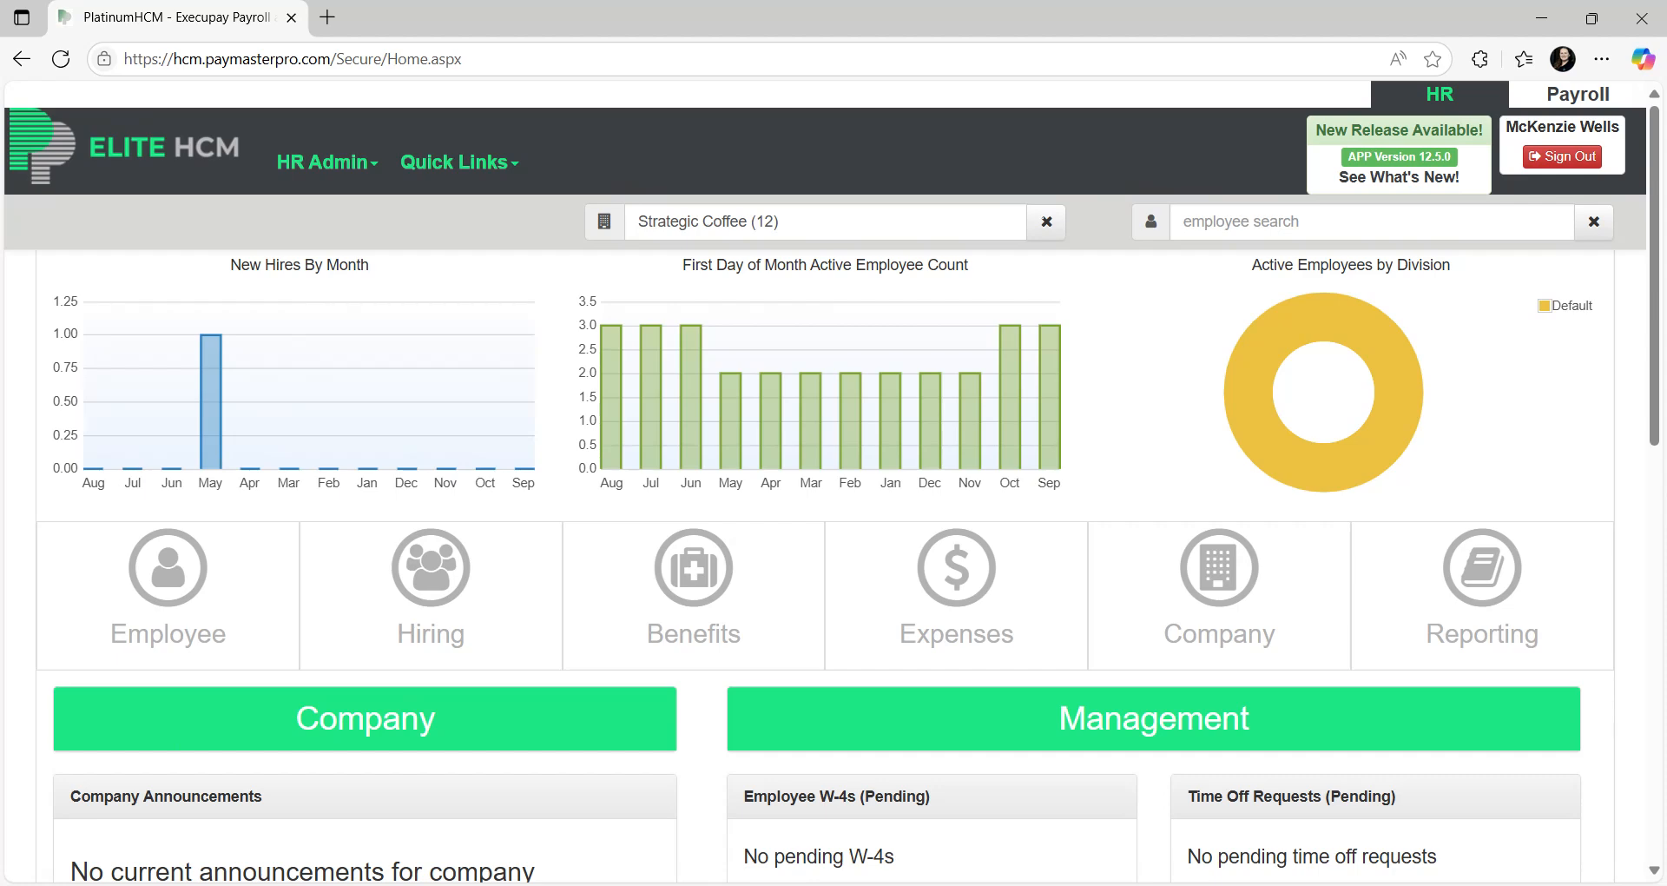
Open the OnBoard Prep form for the company and keep Standard Hire as the type of hire.
{"action": "left_click", "coordinate": [310, 164]}
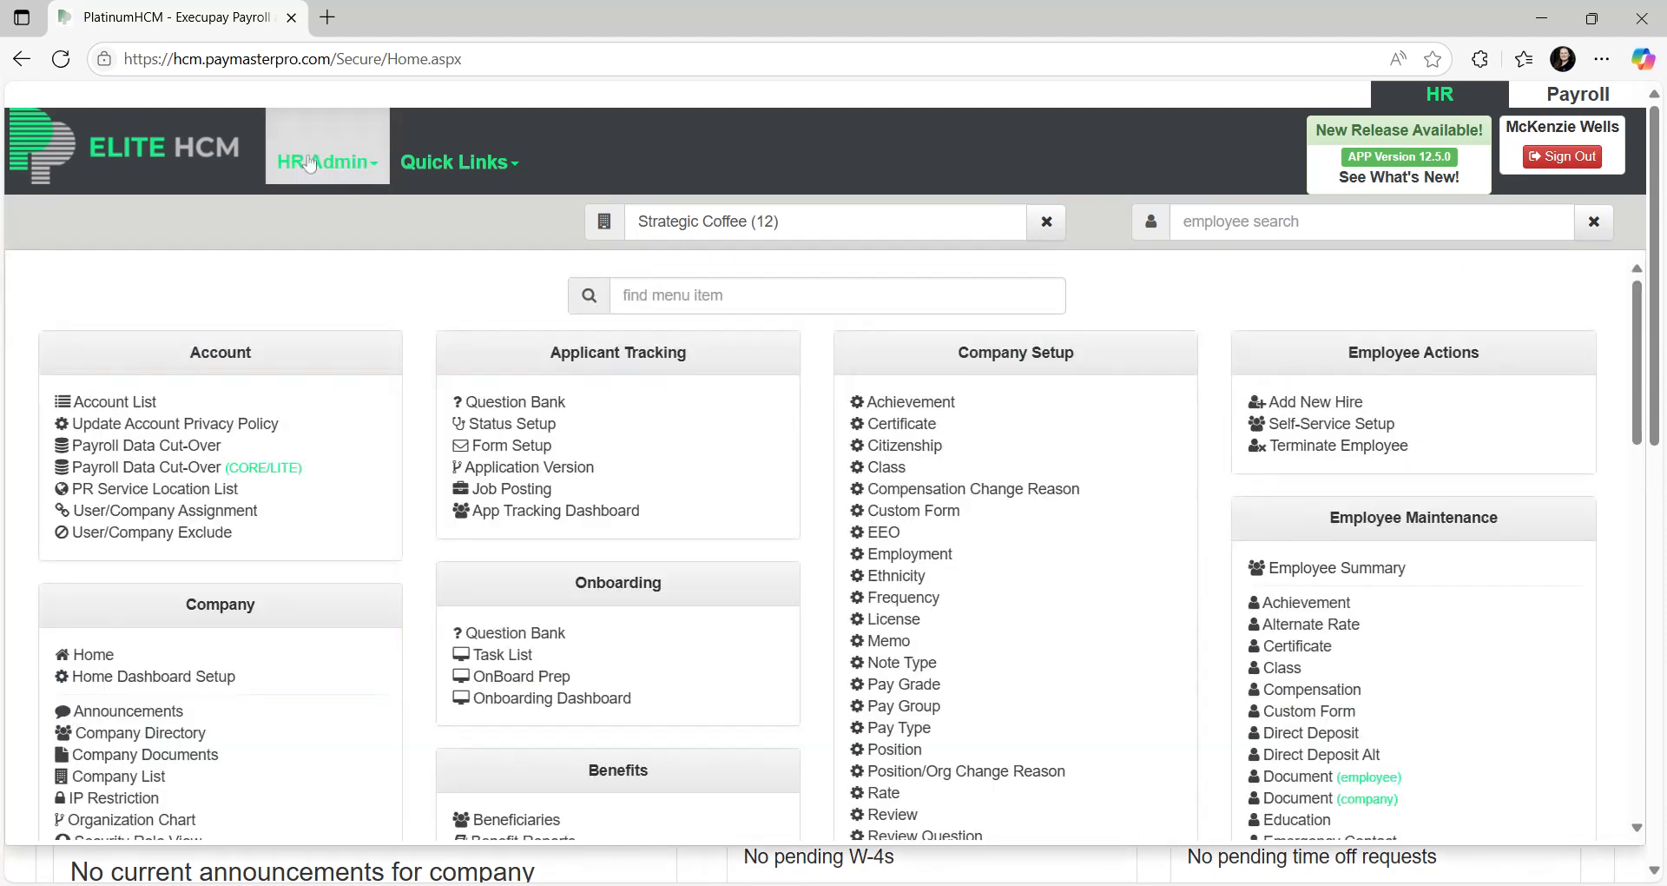
{"action": "left_click", "coordinate": [548, 685]}
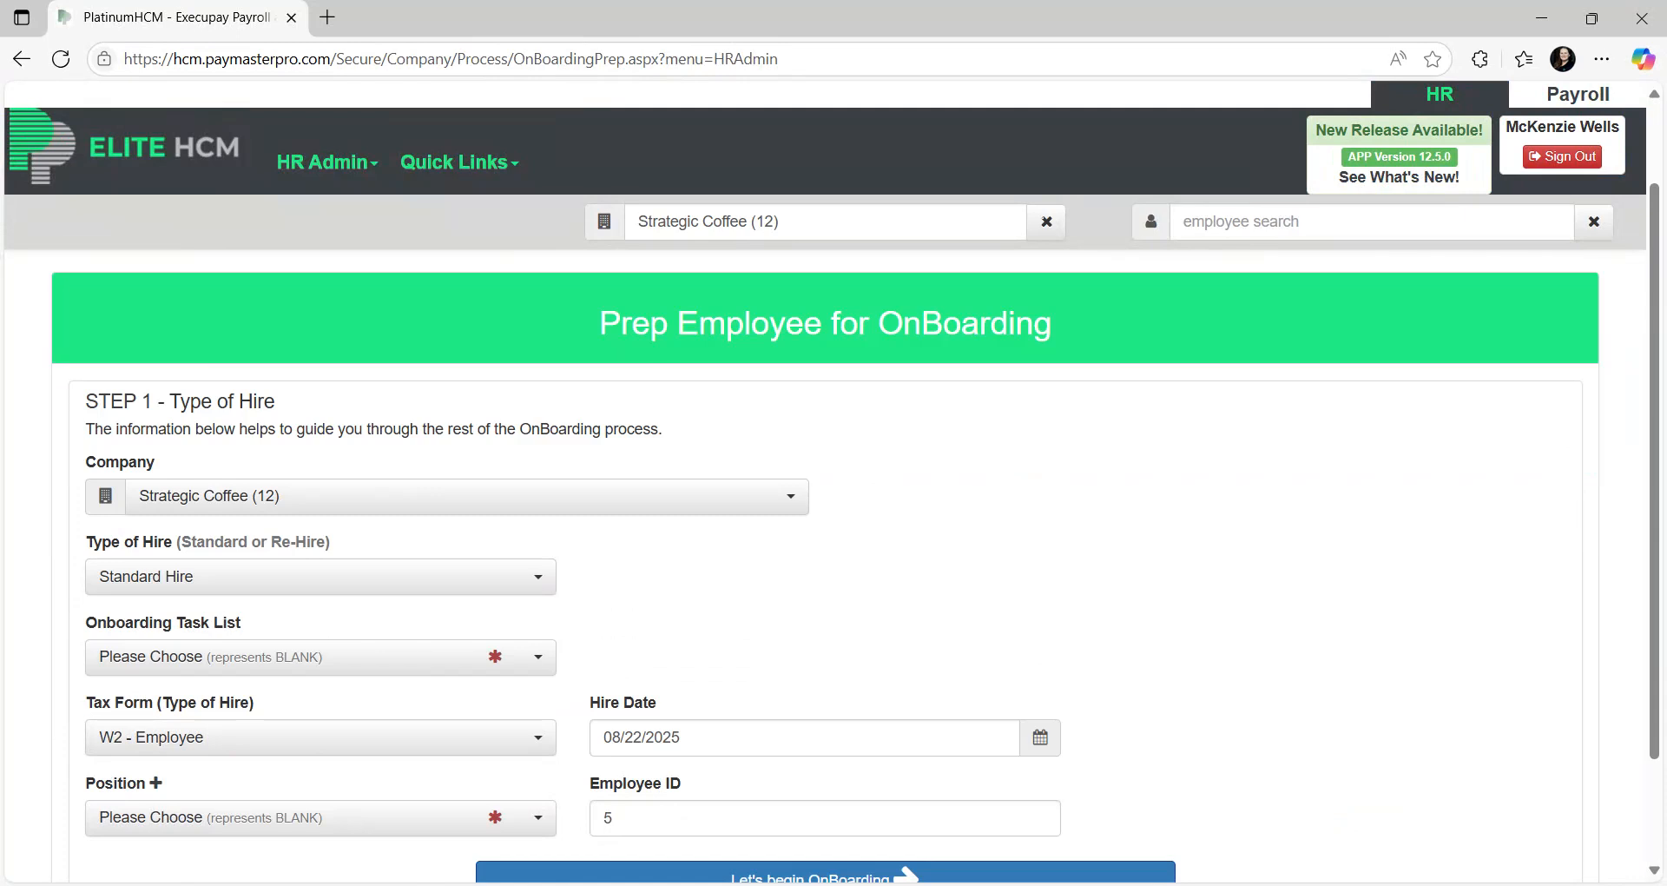
{"action": "scroll", "coordinate": [1049, 617], "scroll_direction": "down", "scroll_amount": 1}
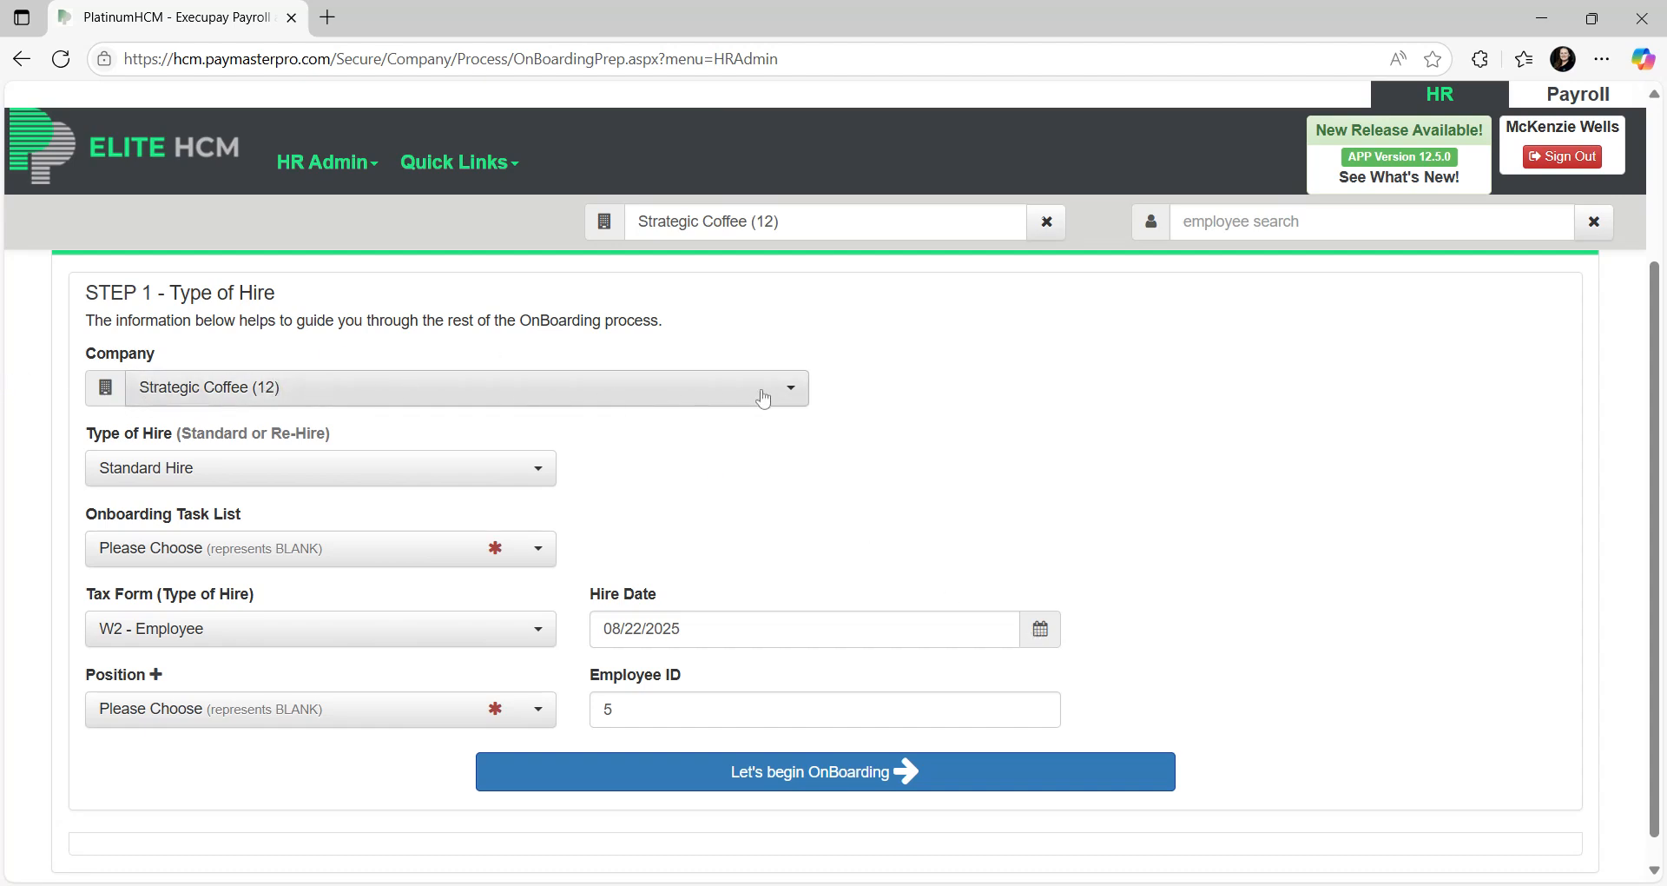
{"action": "left_click", "coordinate": [126, 470]}
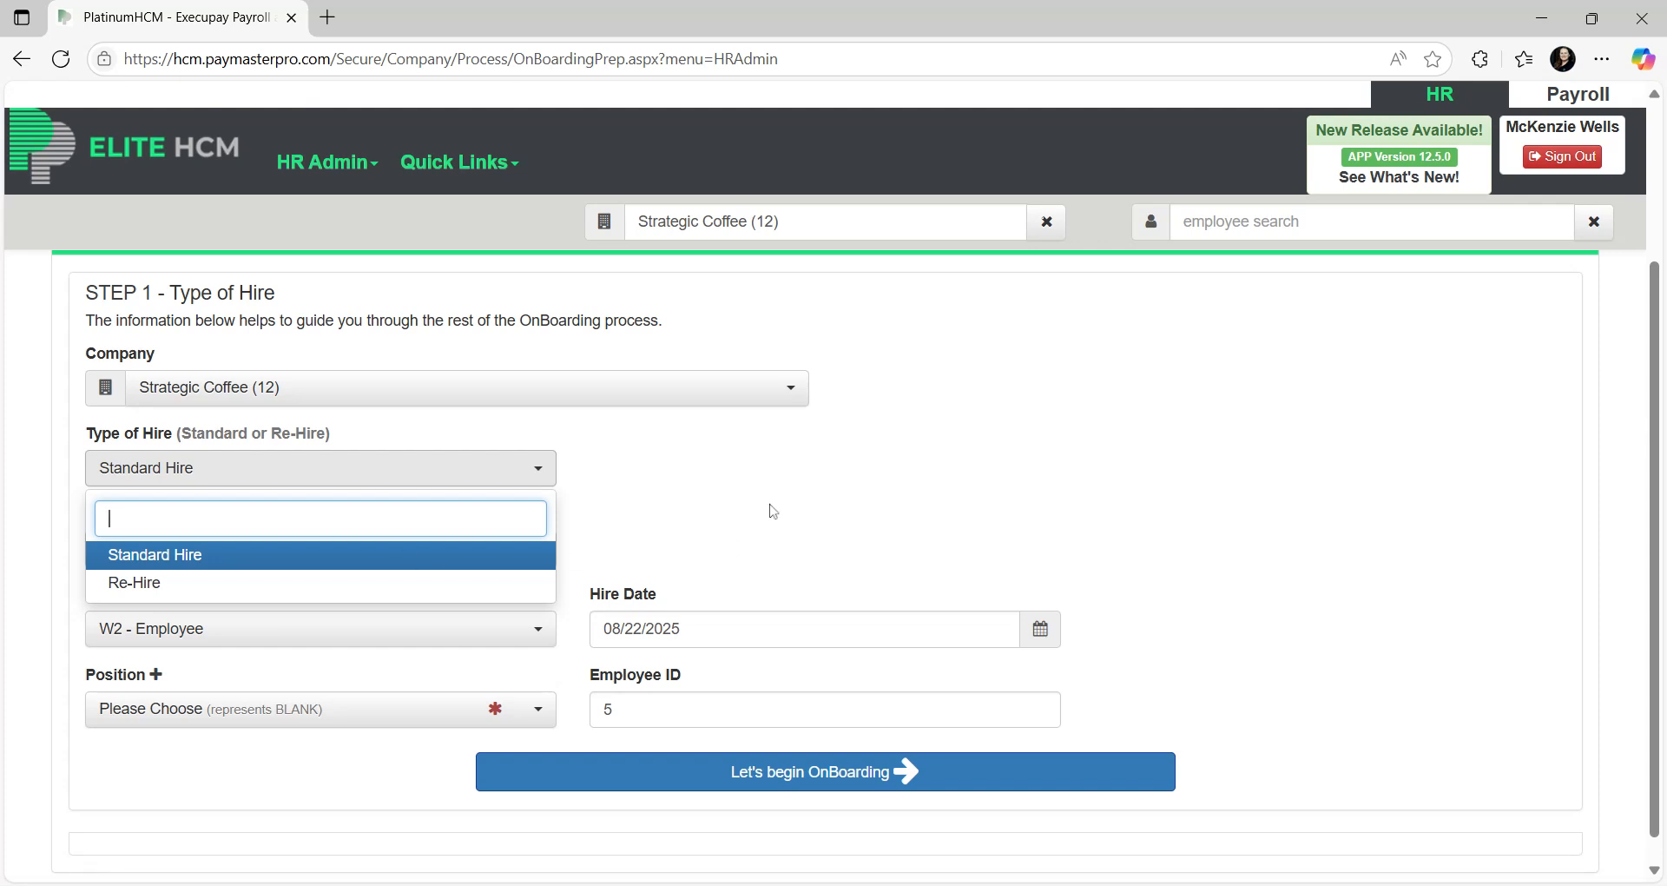
{"action": "left_click", "coordinate": [653, 483]}
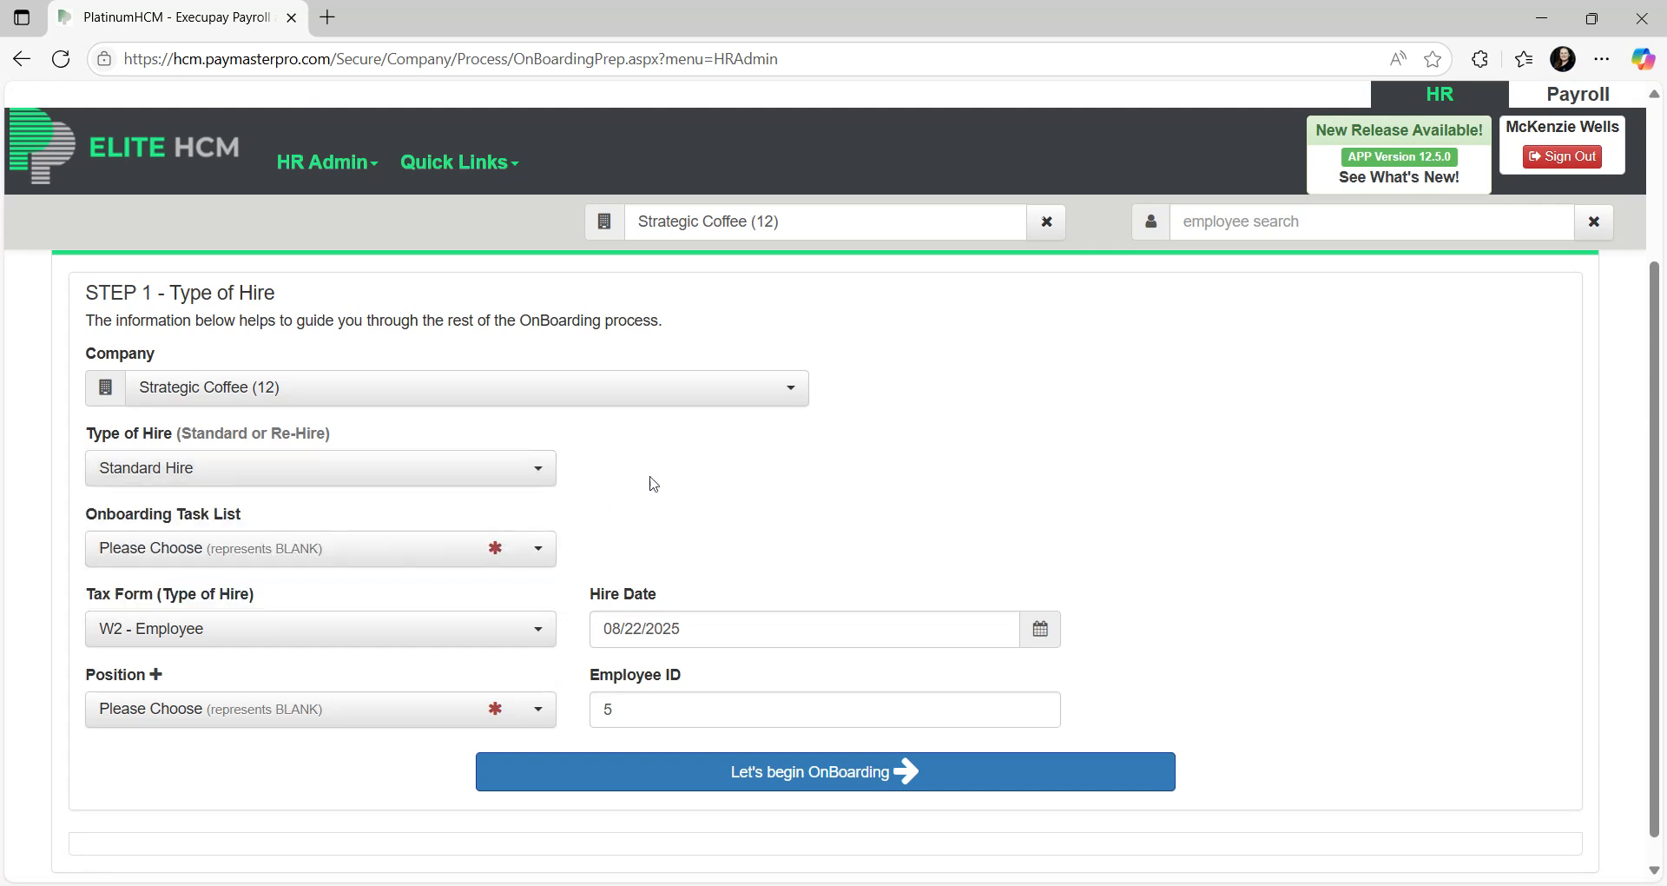
Assign the New Hire task list to the onboarding.
{"action": "left_click", "coordinate": [205, 556]}
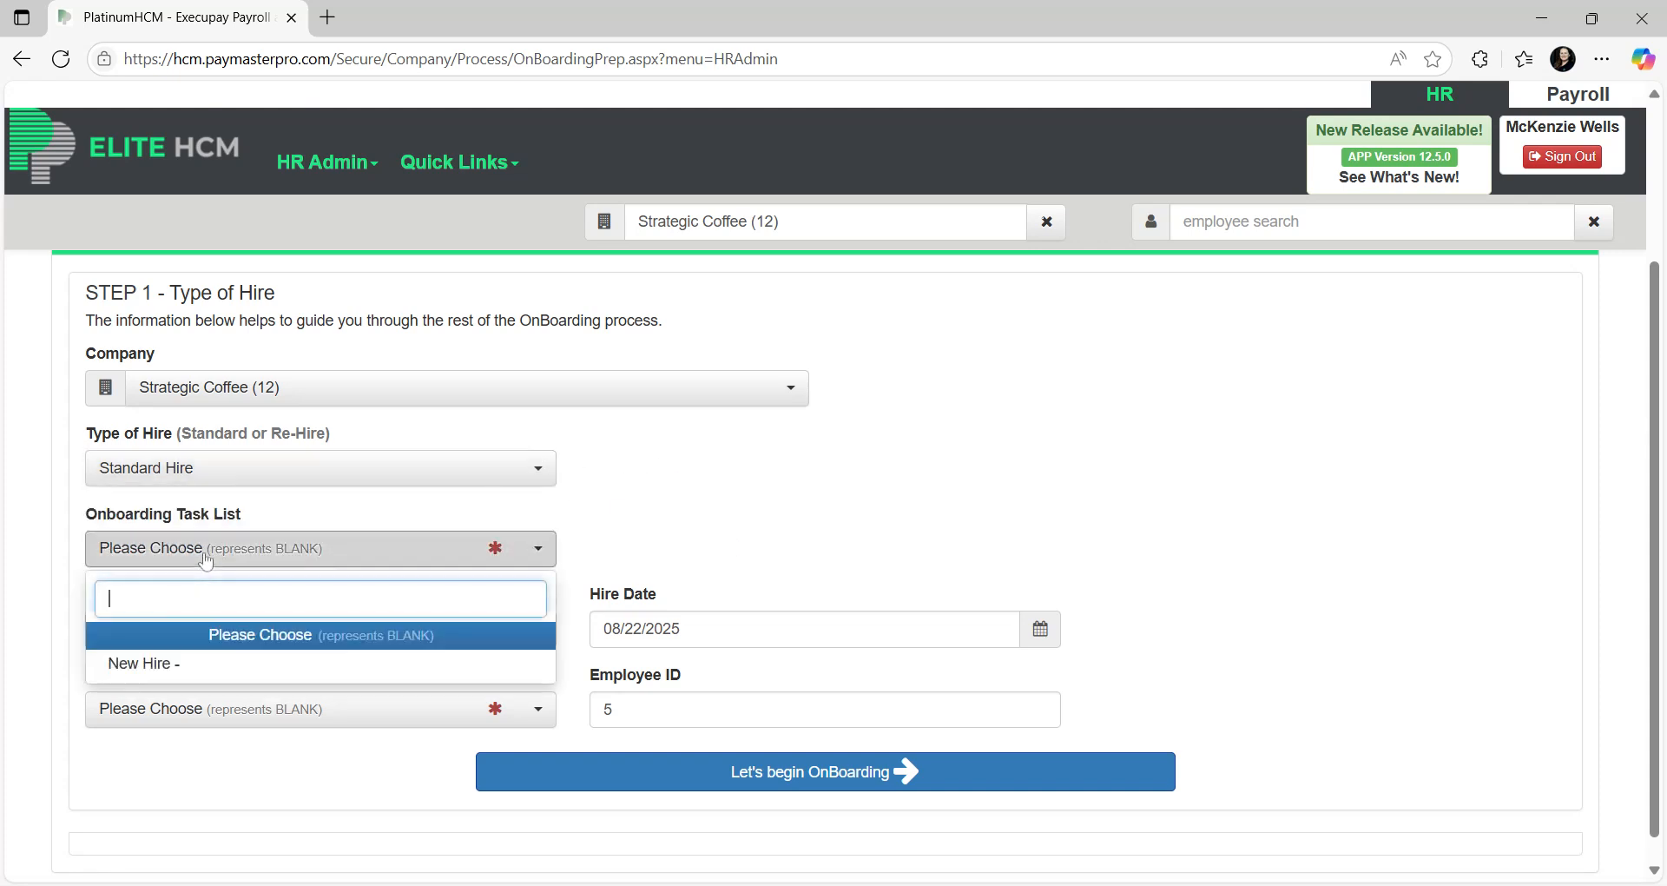
{"action": "left_click", "coordinate": [126, 676]}
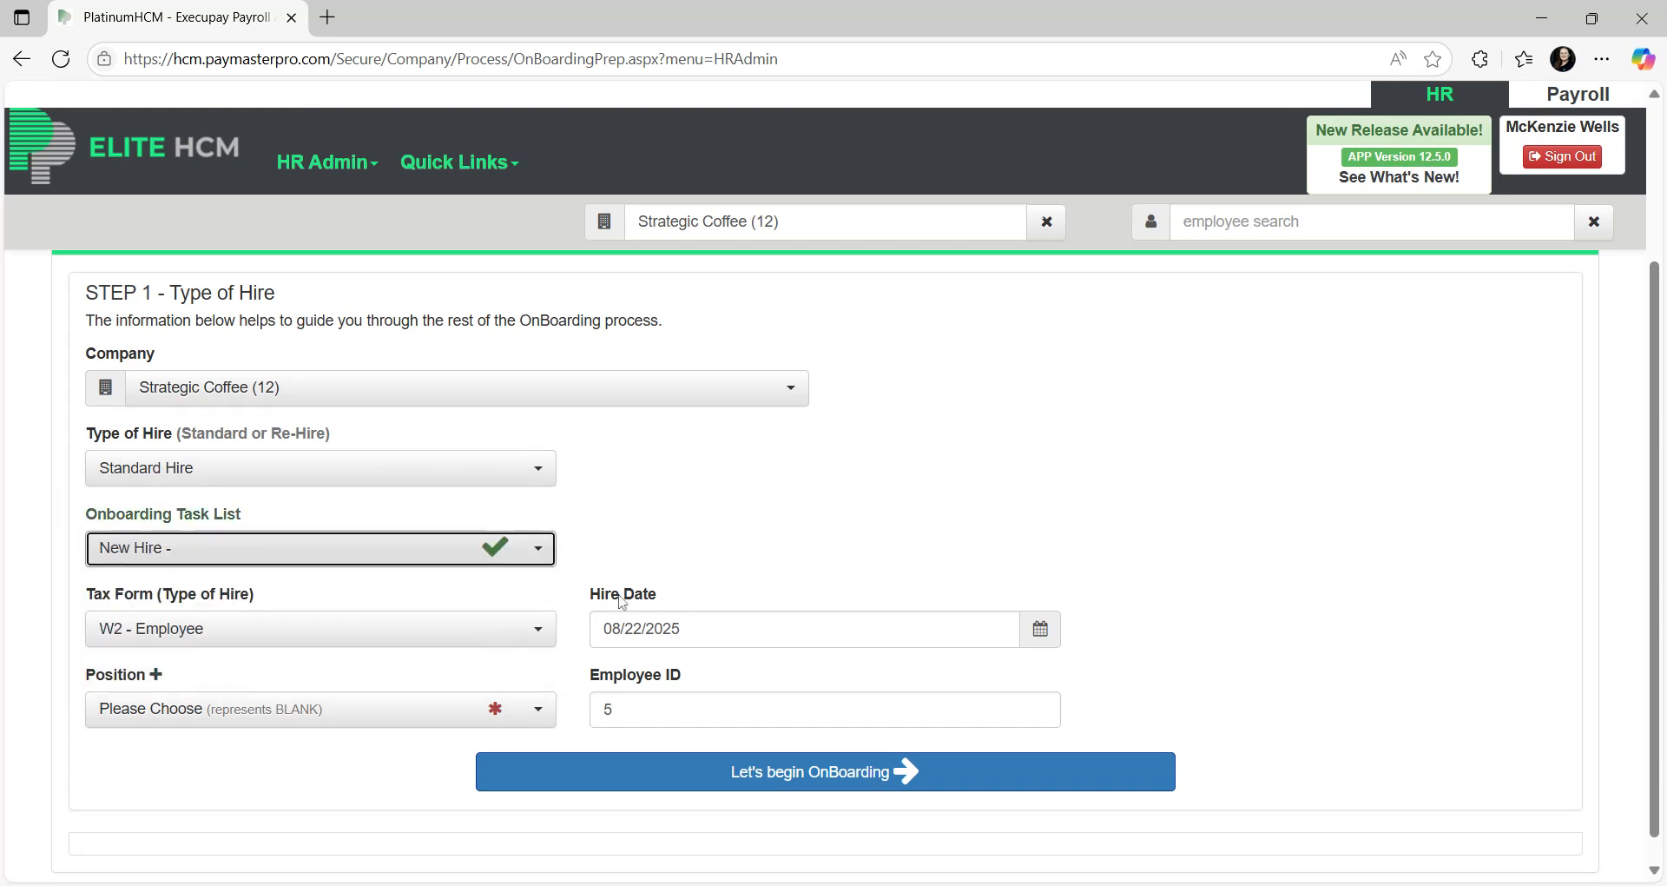
{"action": "scroll", "coordinate": [434, 677], "scroll_direction": "down", "scroll_amount": 1}
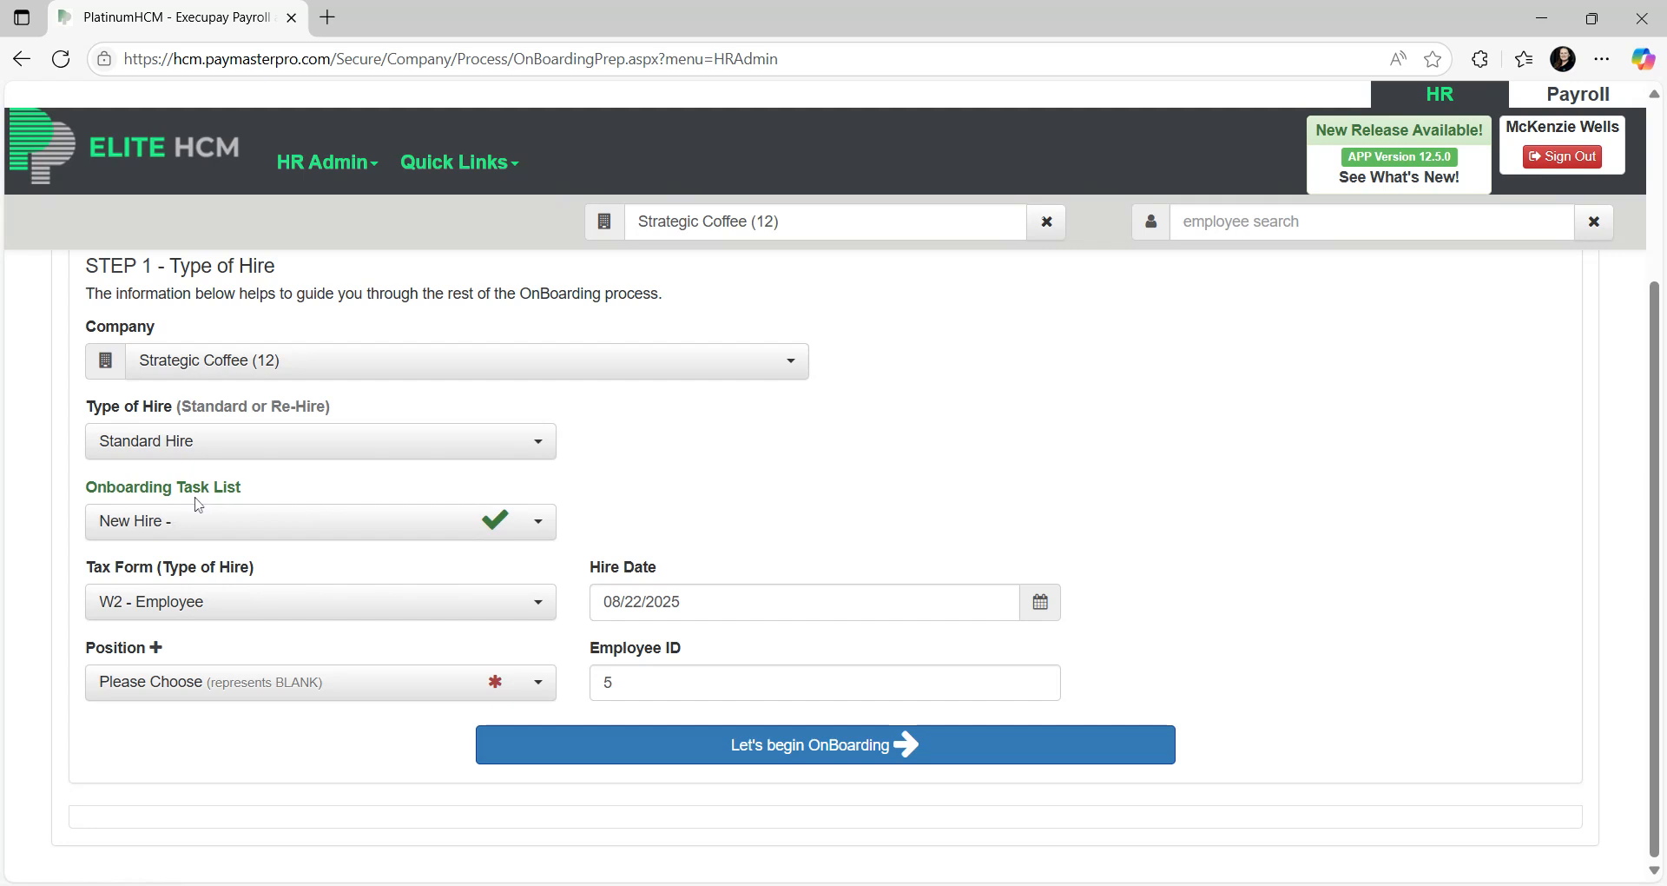
{"action": "left_click", "coordinate": [226, 523]}
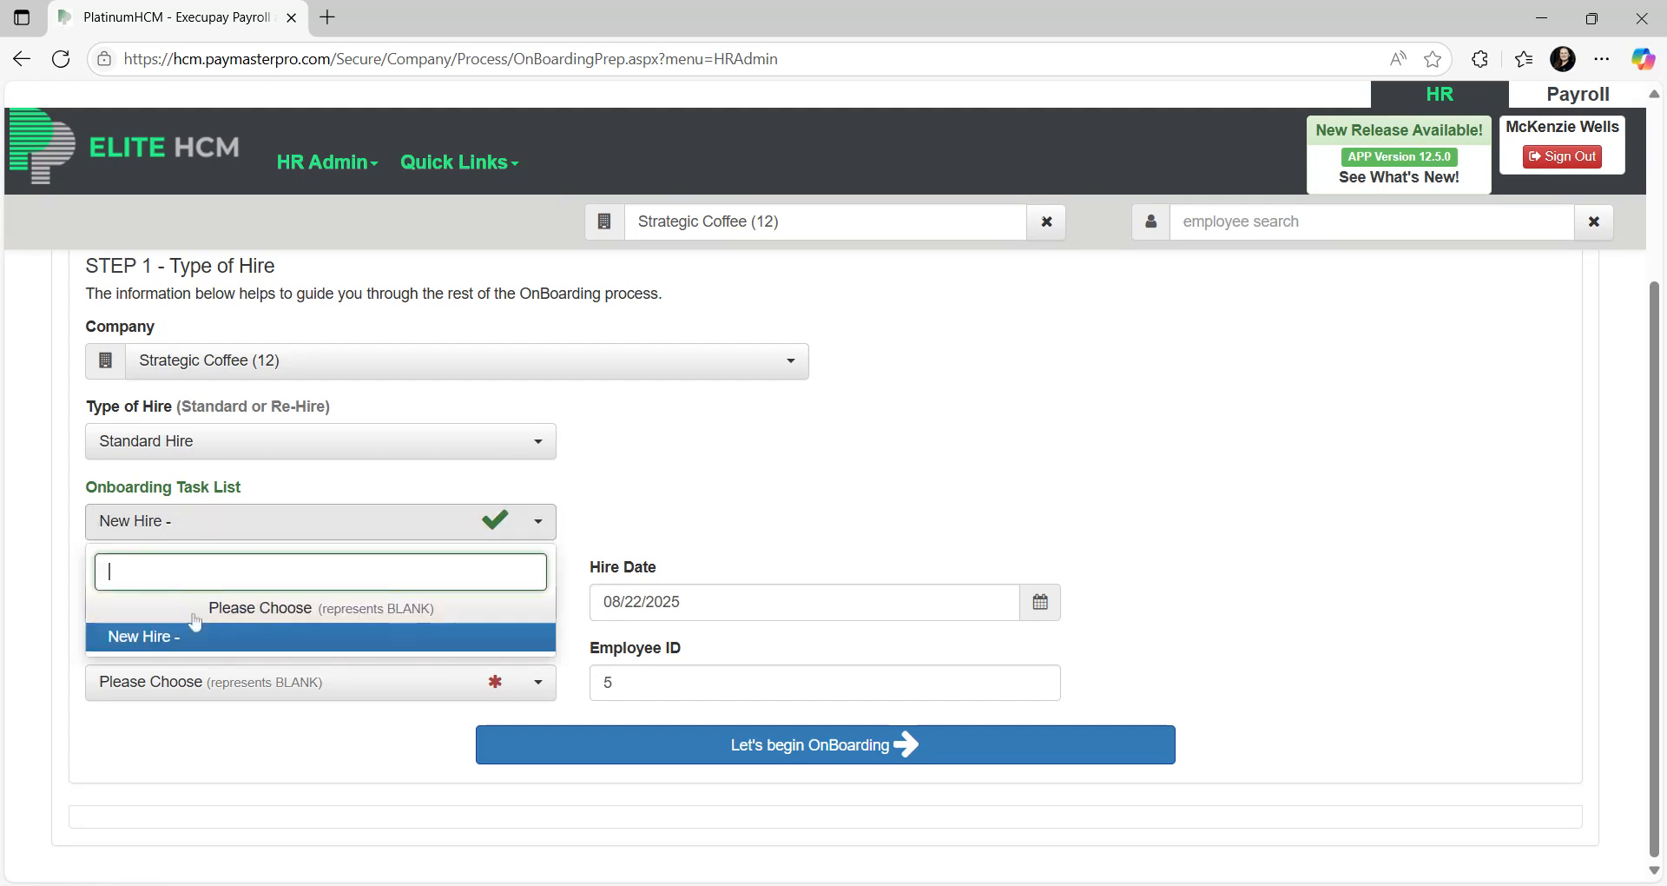
{"action": "left_click", "coordinate": [715, 487]}
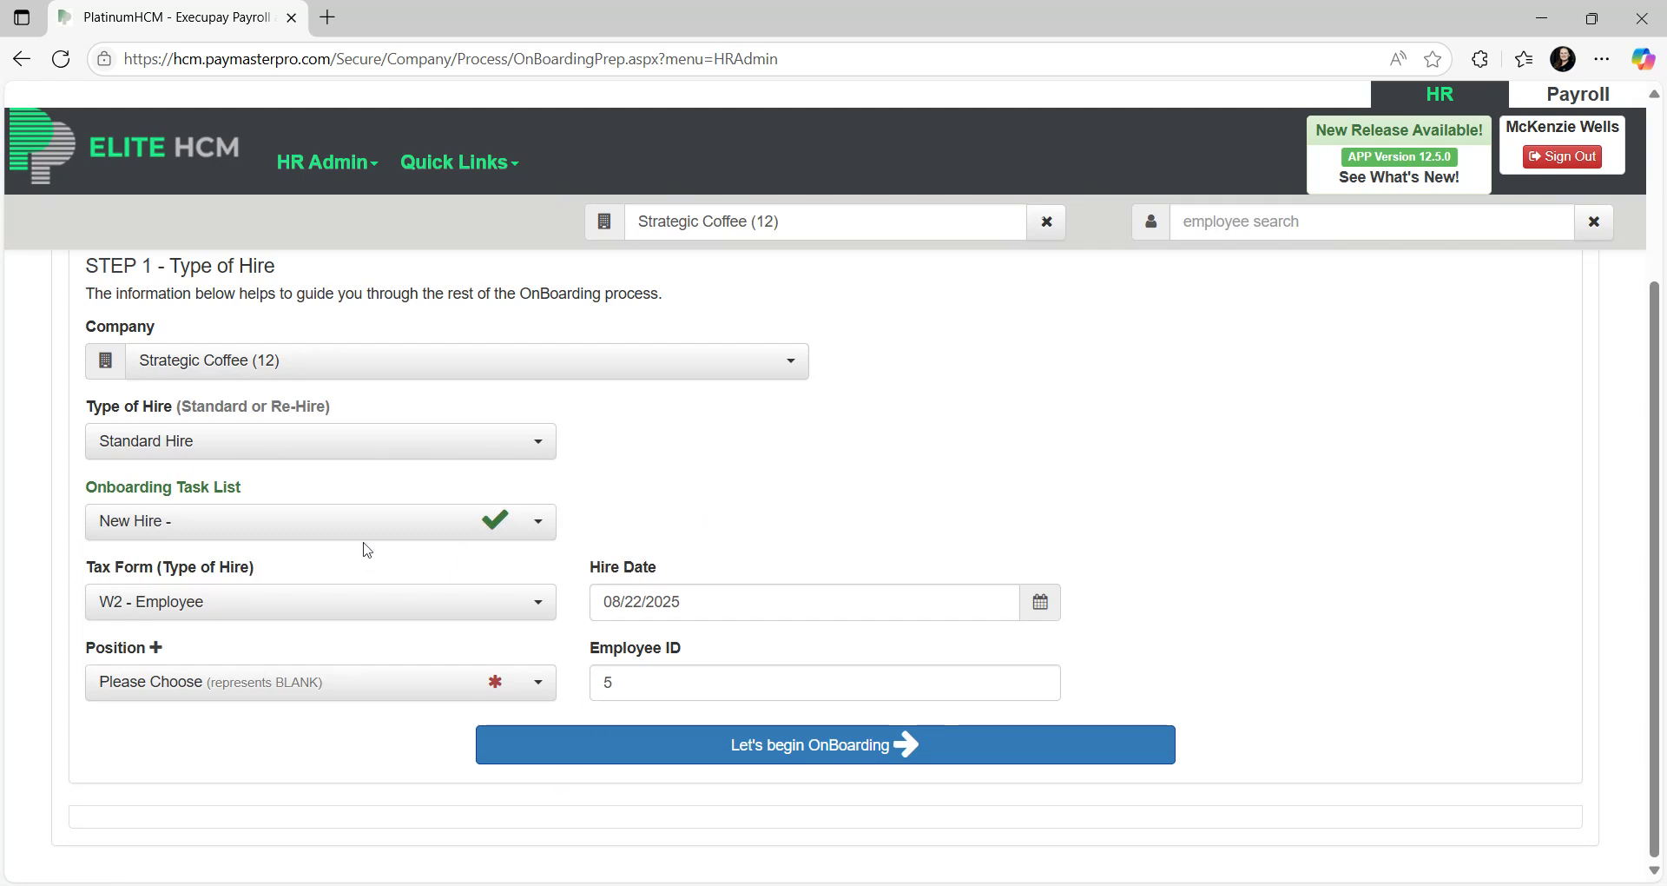
Keep W2 - Employee as the tax form and set the position to DP - Default Position.
{"action": "left_click", "coordinate": [161, 610]}
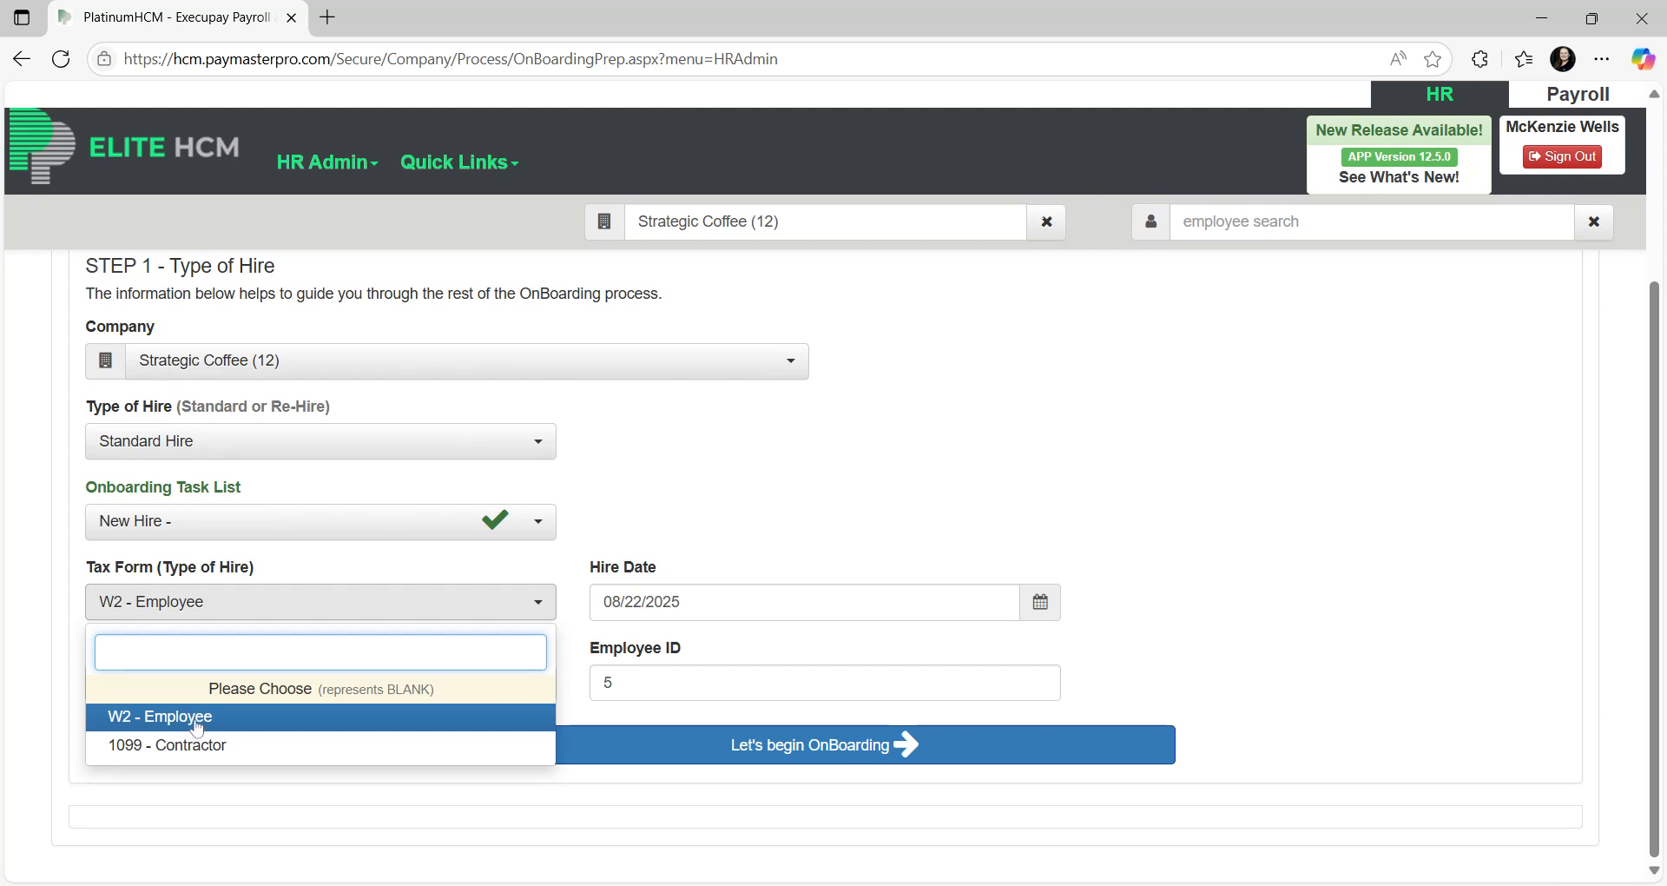
{"action": "left_click", "coordinate": [642, 547]}
{"action": "left_click", "coordinate": [382, 683]}
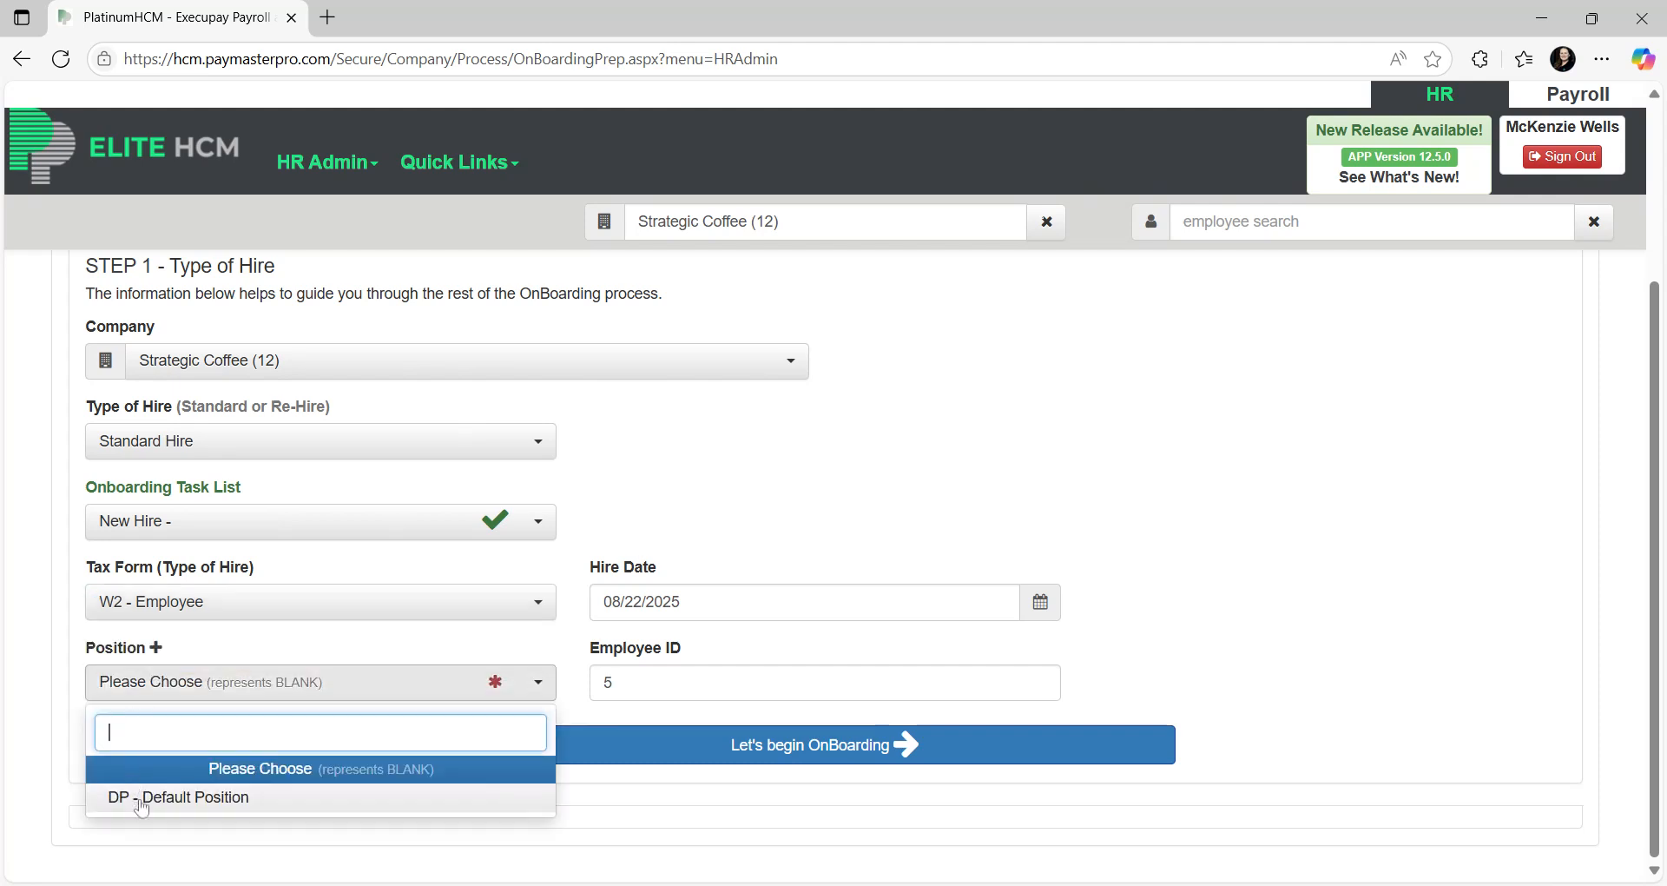
{"action": "left_click", "coordinate": [141, 803]}
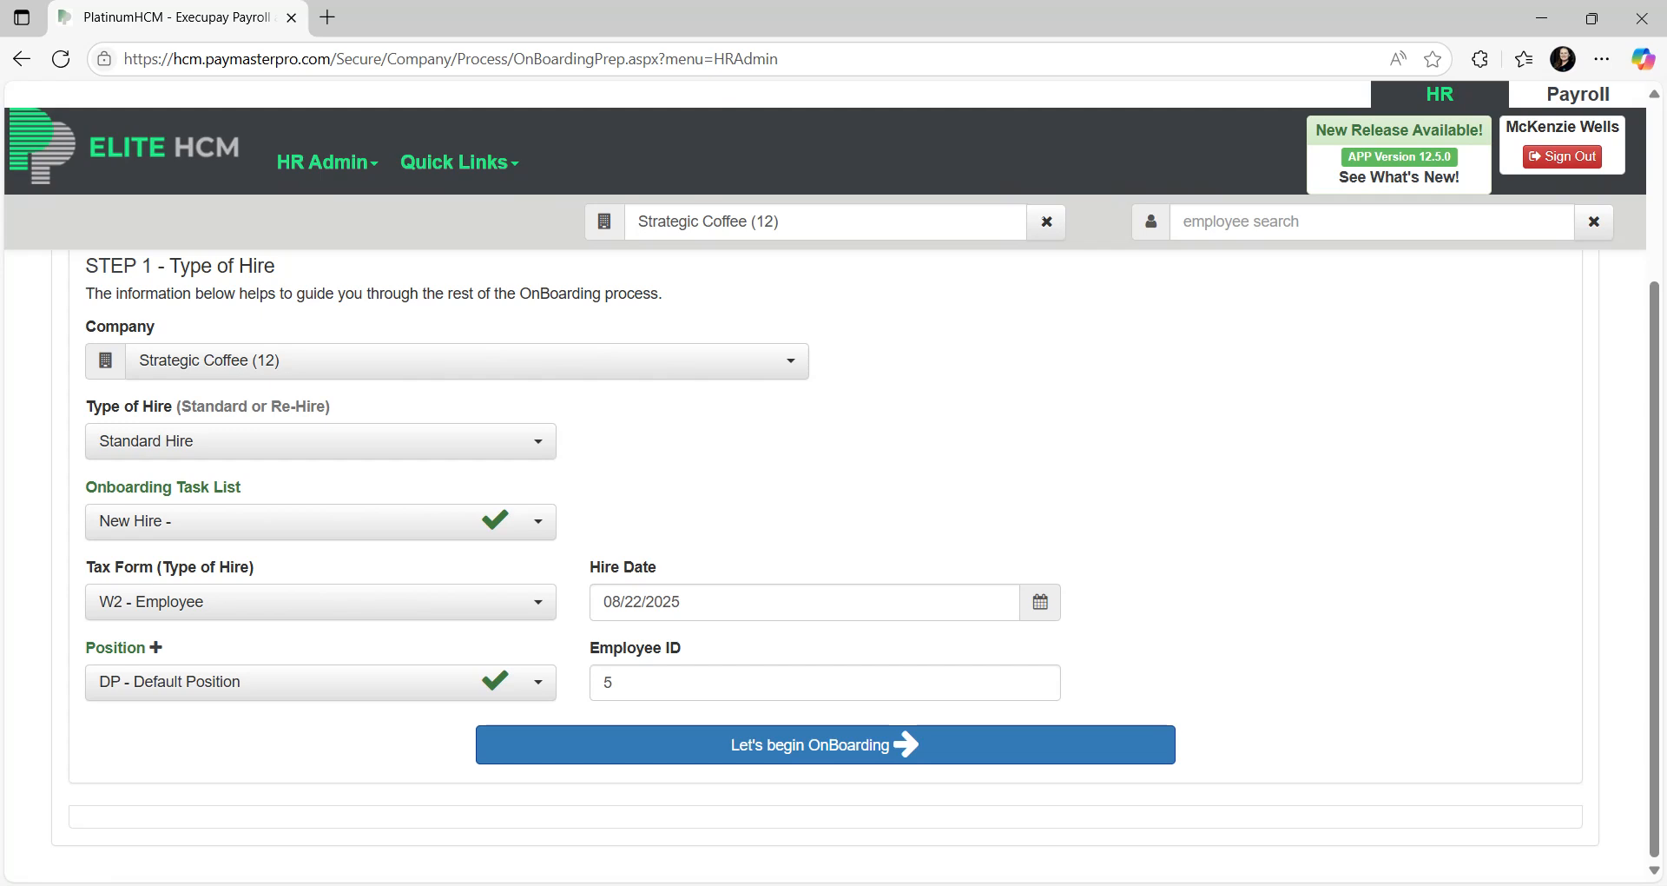
Accept the prefilled employee ID and begin the onboarding with the chosen hire settings.
{"action": "left_click", "coordinate": [615, 683]}
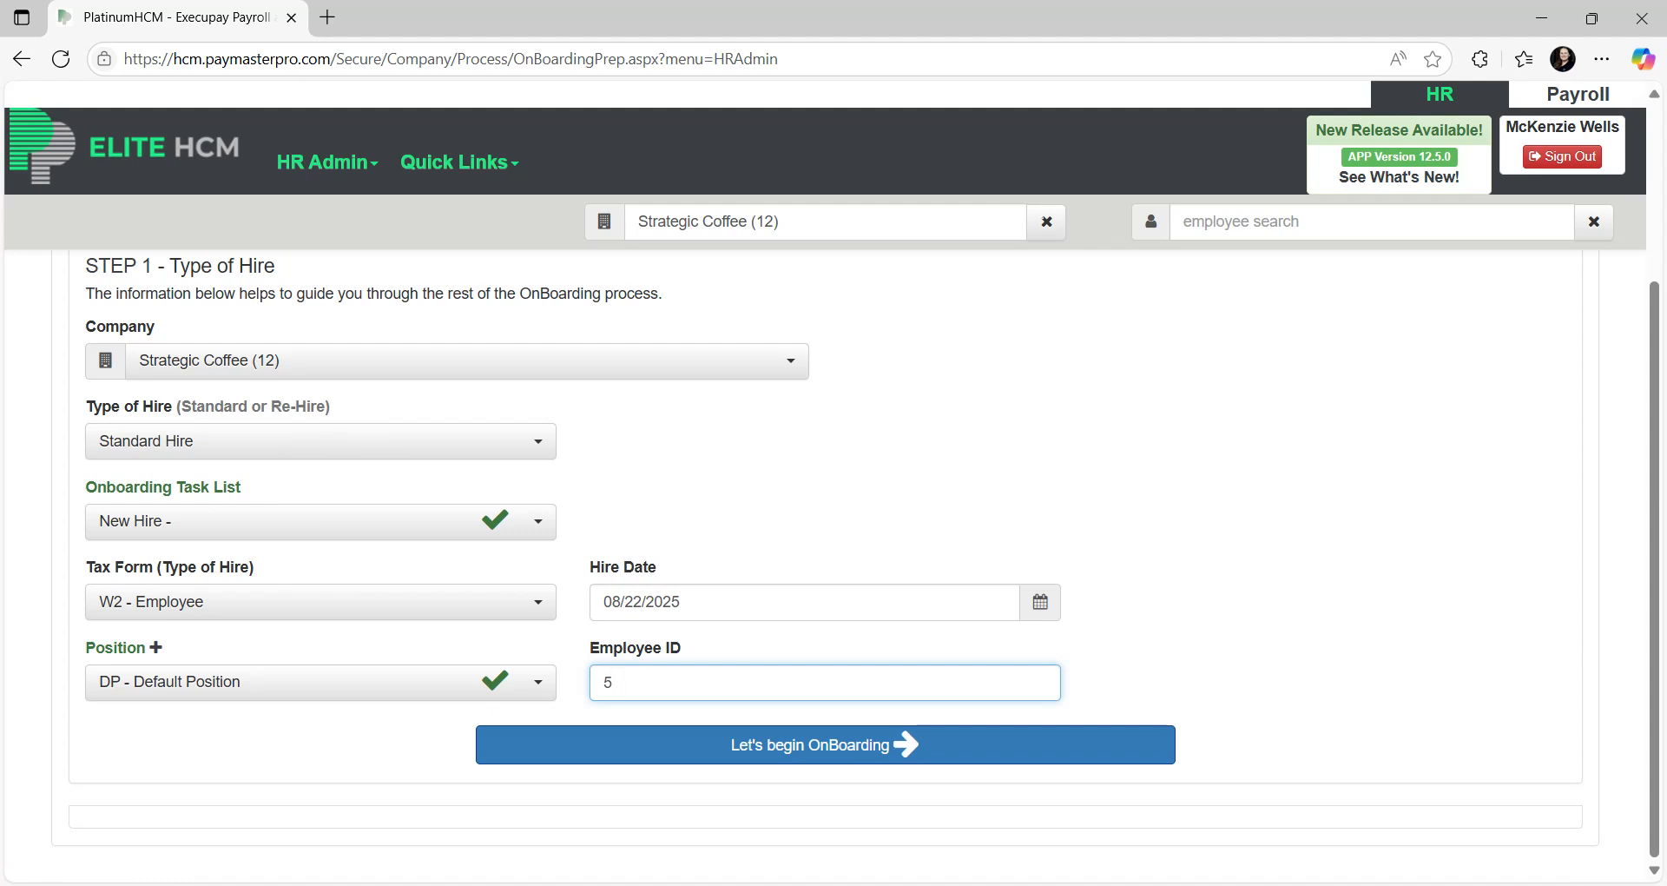
{"action": "left_click", "coordinate": [1260, 586]}
{"action": "scroll", "coordinate": [1248, 599], "scroll_direction": "up", "scroll_amount": 1}
{"action": "scroll", "coordinate": [1080, 607], "scroll_direction": "down", "scroll_amount": 1}
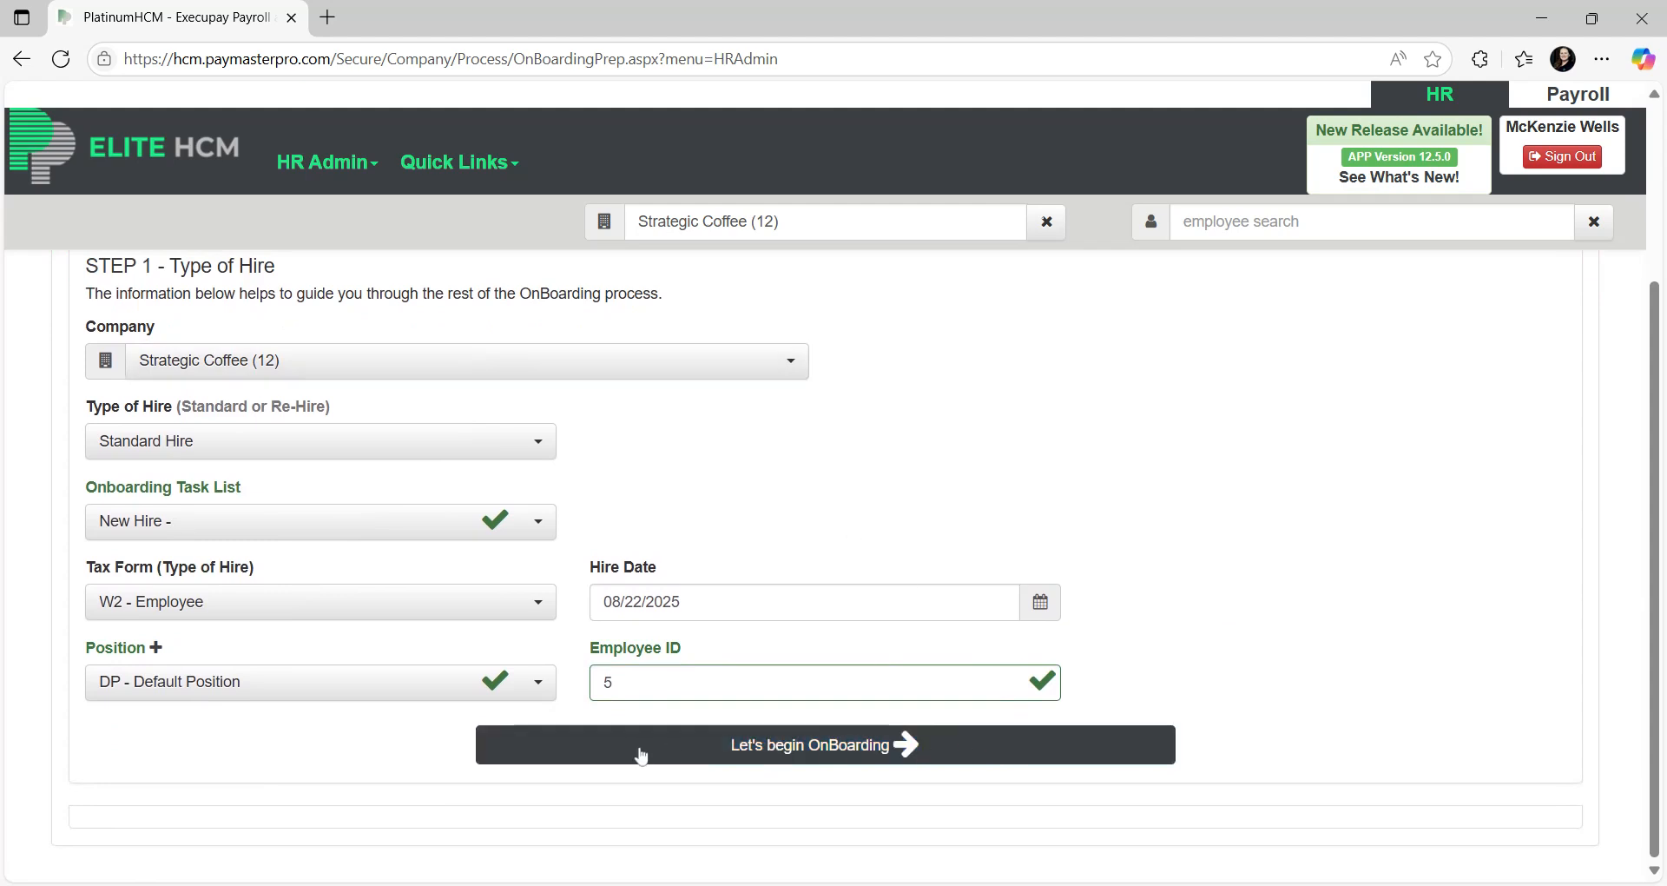
{"action": "left_click", "coordinate": [714, 752]}
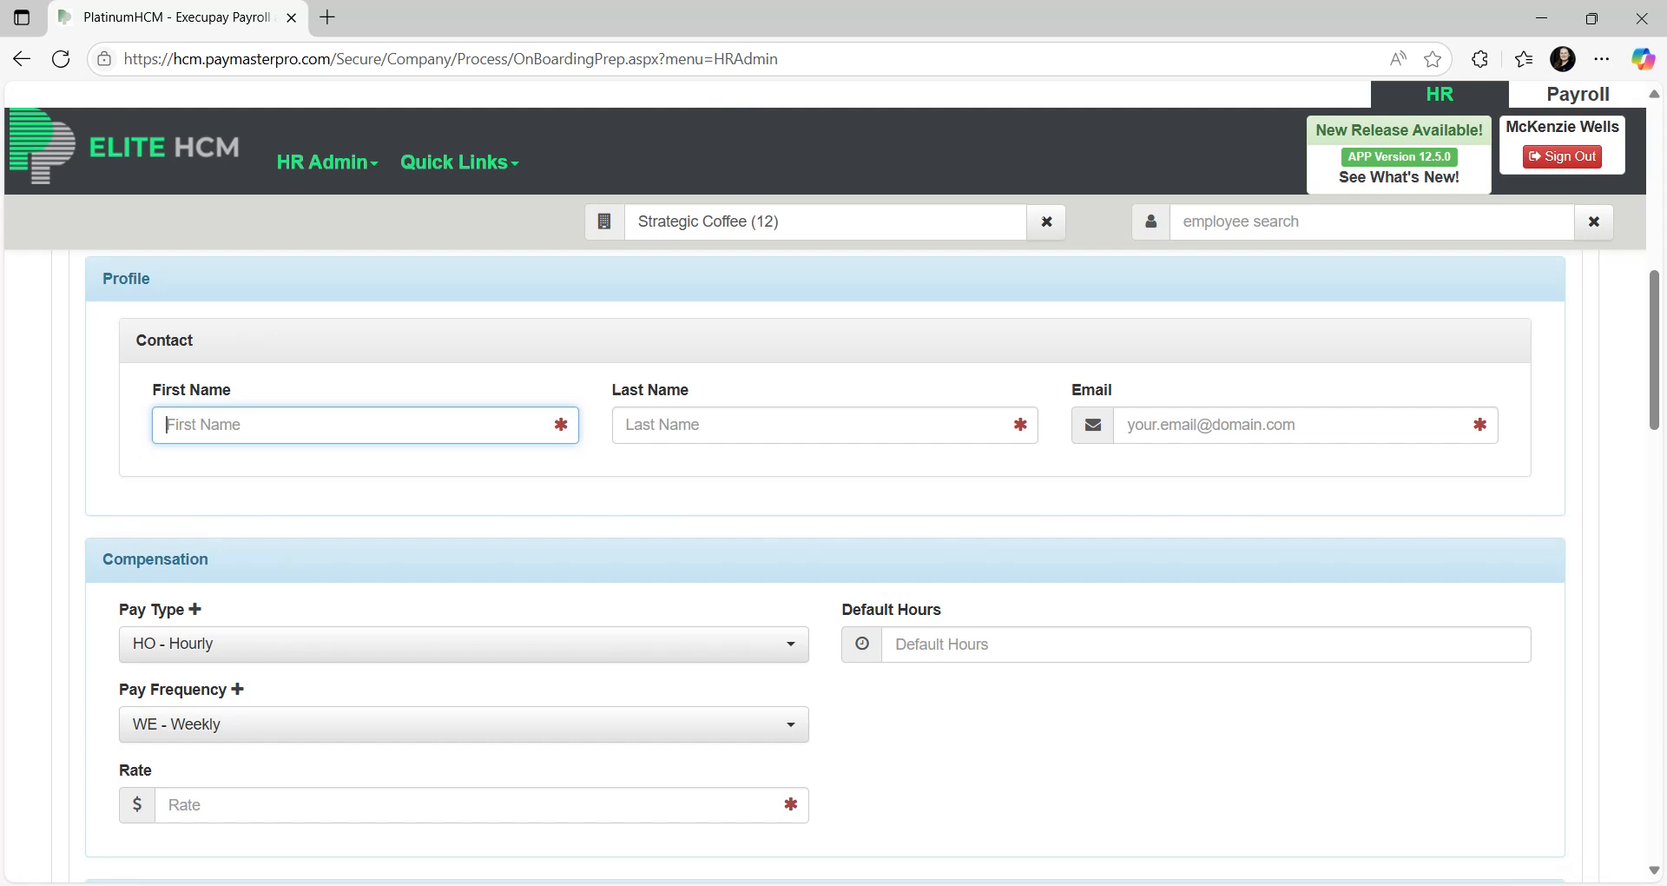
Fill in the new hire's first name, last name and email in the Contact section of the profile.
{"action": "type", "text": "Test"}
{"action": "key", "text": "Tab"}
{"action": "type", "text": "Example"}
{"action": "key", "text": "Tab"}
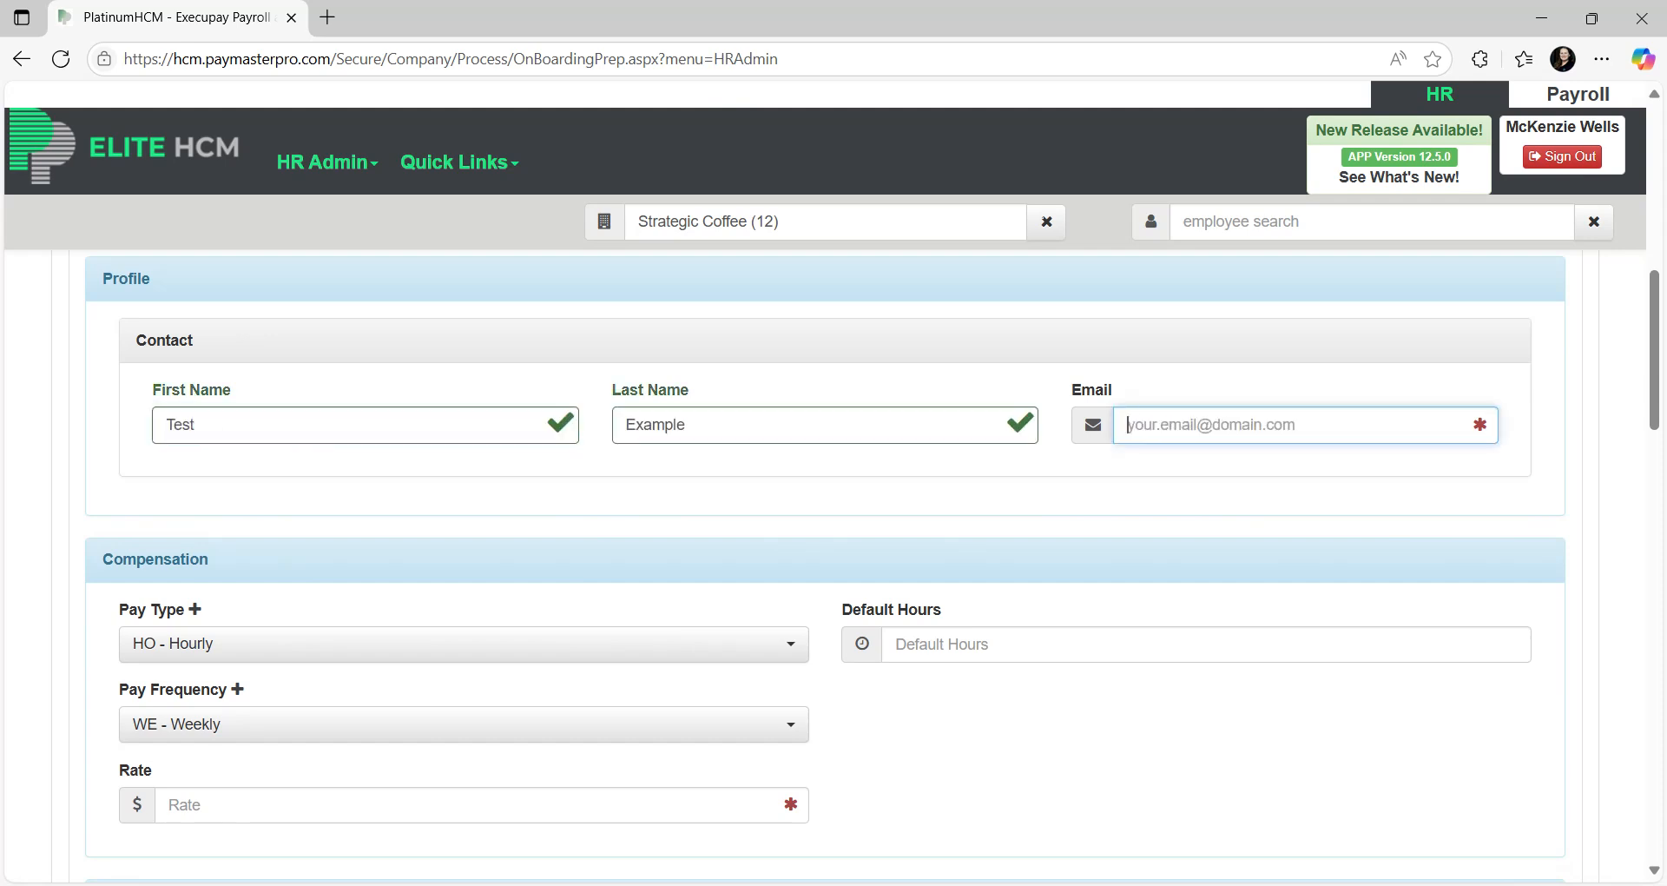
{"action": "type", "text": "info@email.com"}
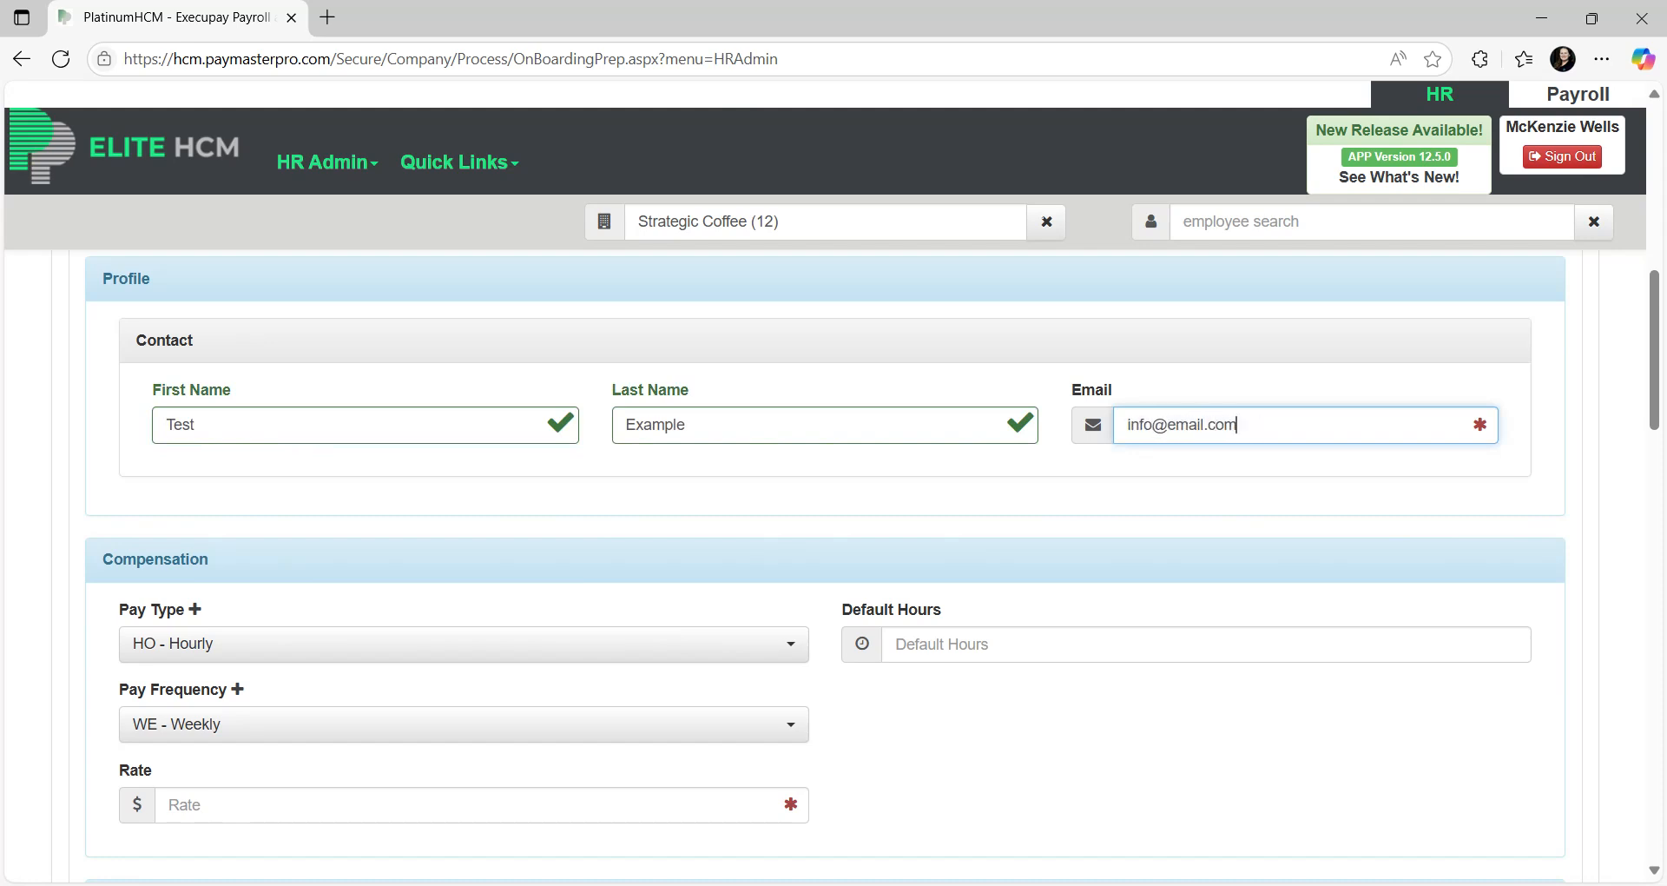
{"action": "left_click", "coordinate": [1032, 479]}
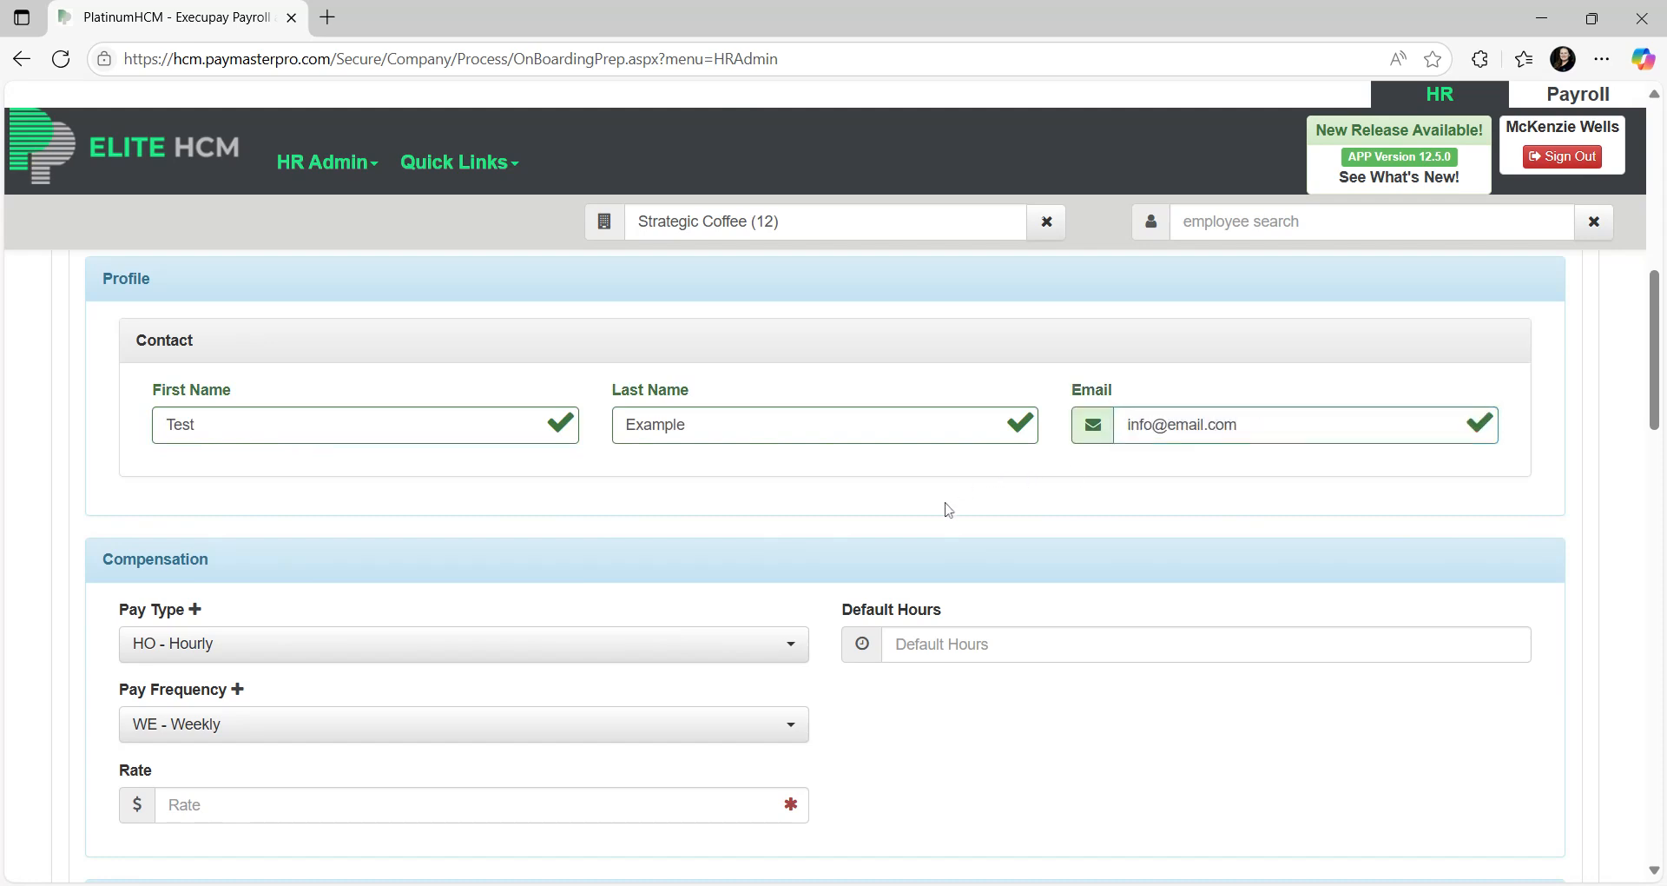
Set the new hire's compensation rate to $22.00, keeping hourly pay type and weekly frequency.
{"action": "scroll", "coordinate": [947, 508], "scroll_direction": "down", "scroll_amount": 1}
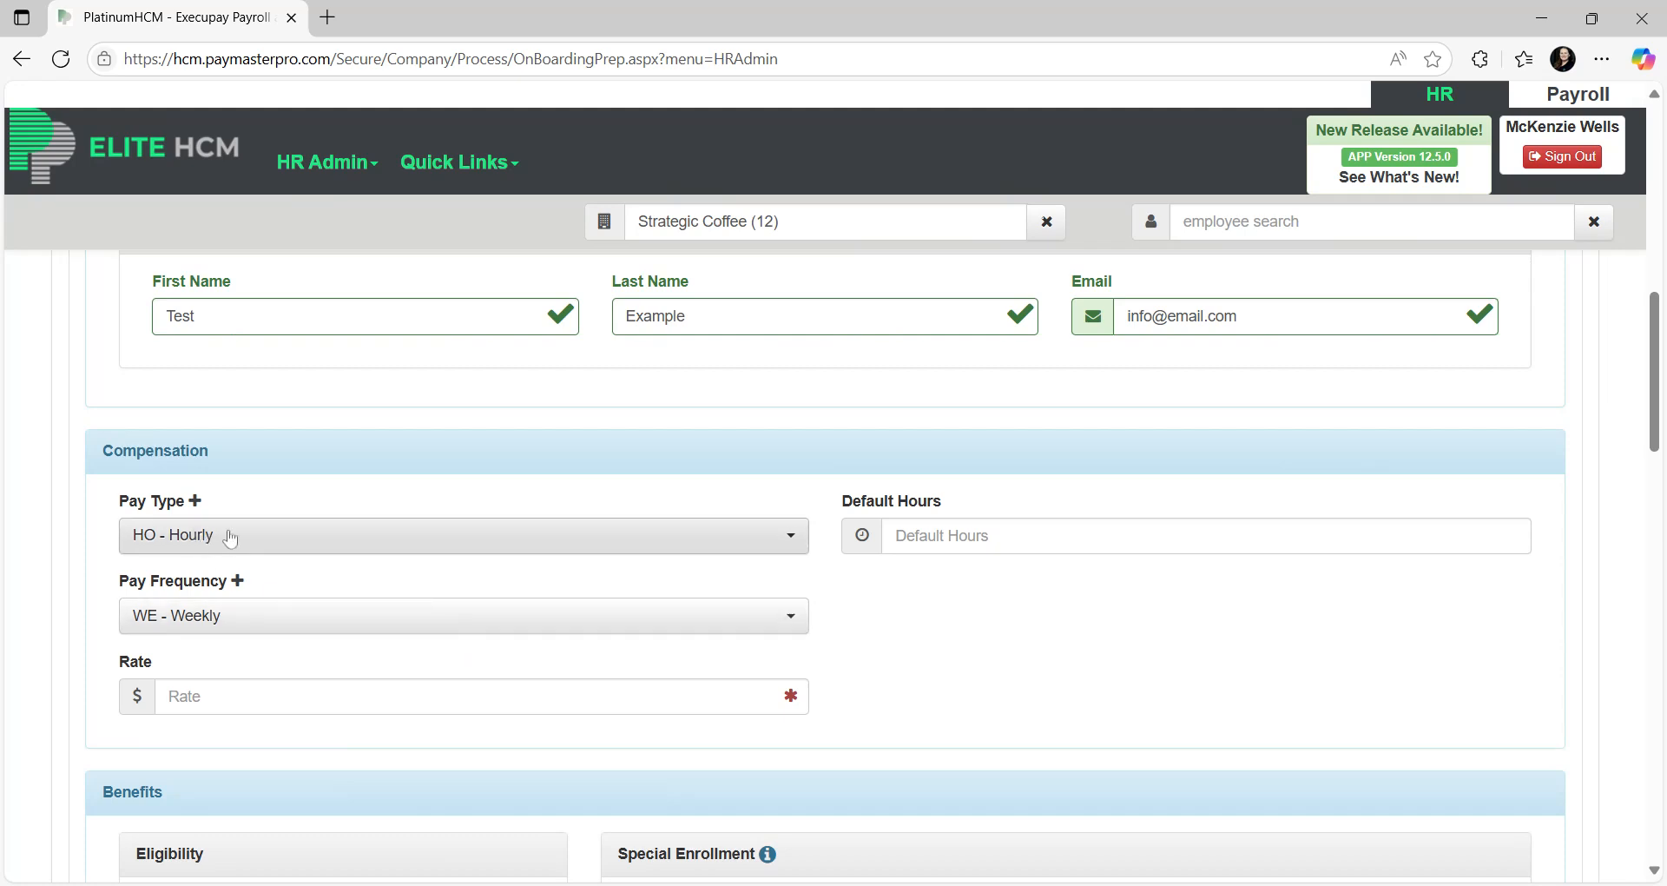
{"action": "left_click", "coordinate": [252, 696]}
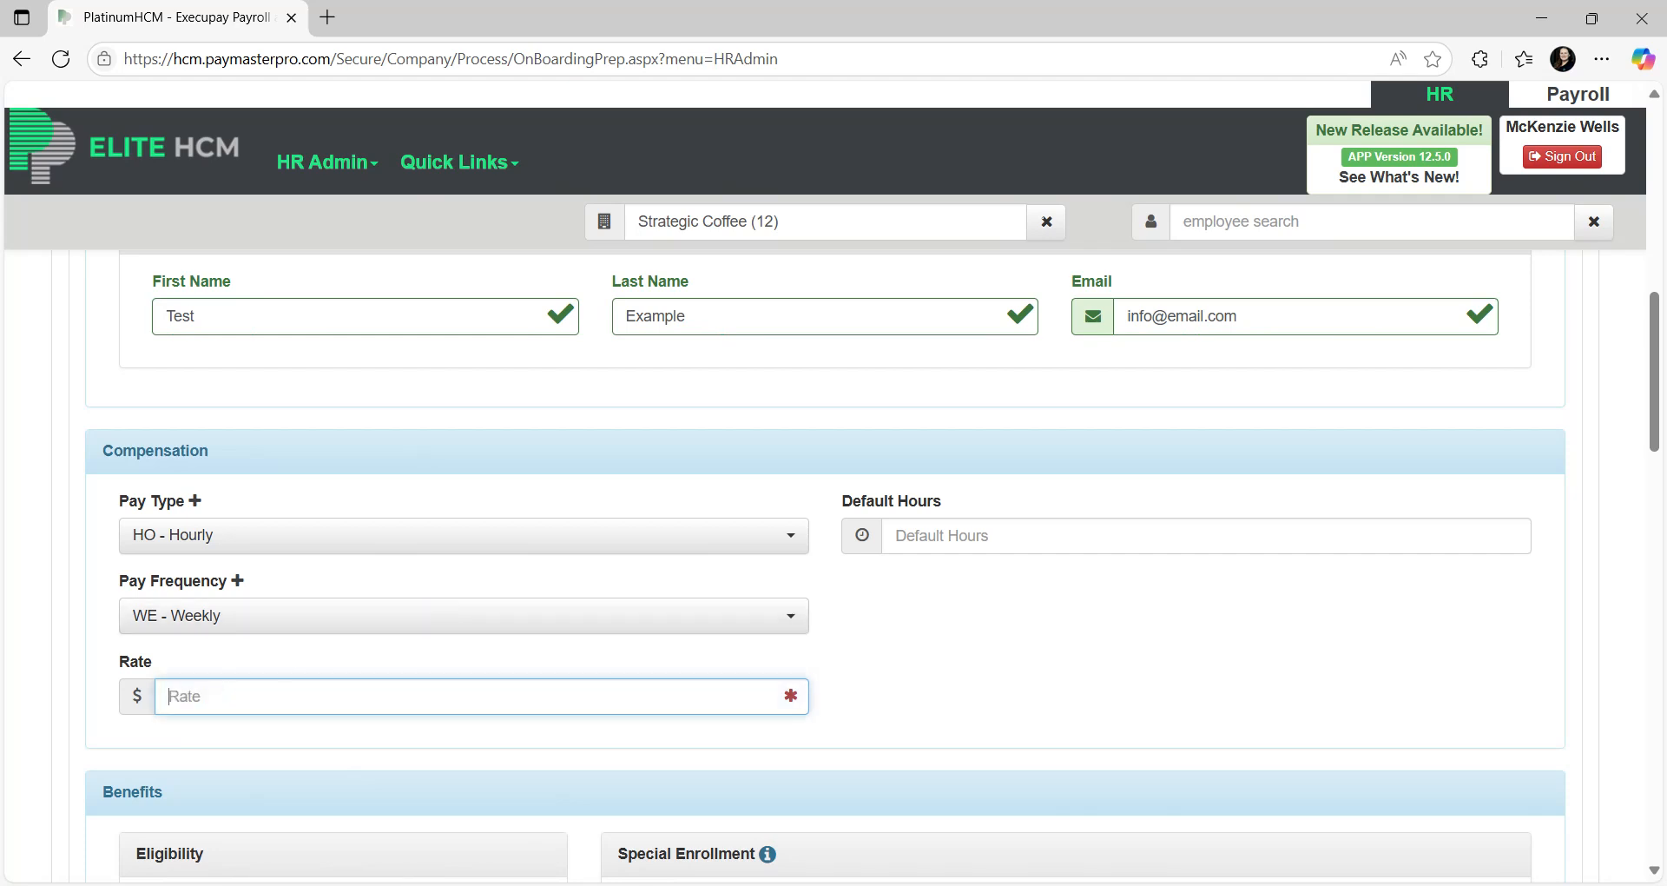
{"action": "type", "text": "22.00"}
{"action": "left_click", "coordinate": [1465, 761]}
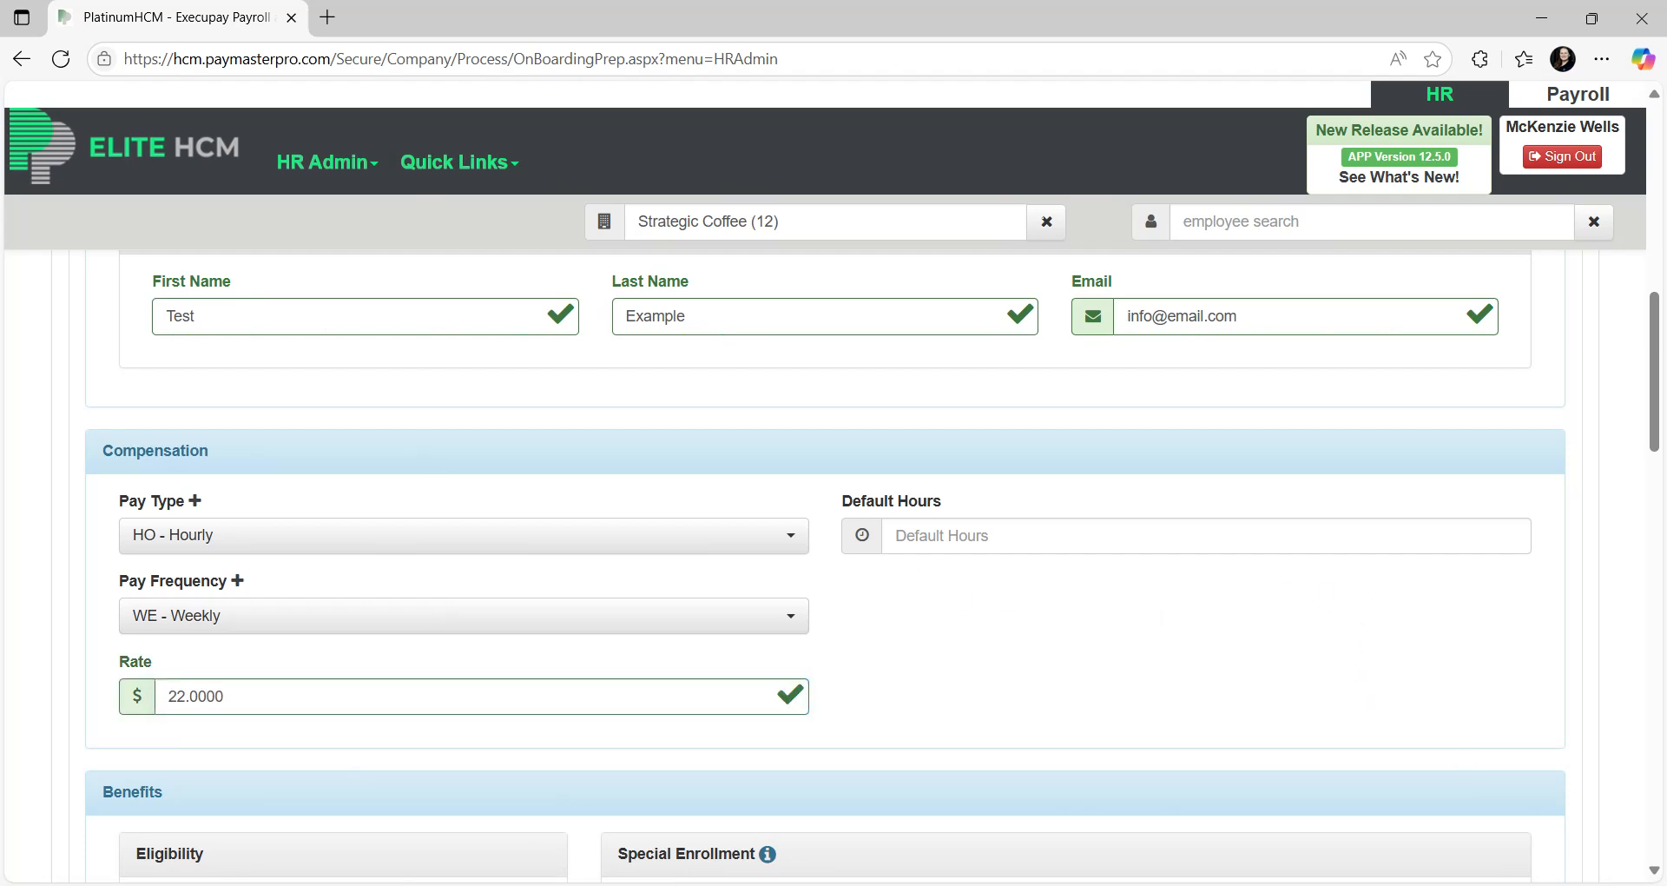
Set the tax state, SUI state and SDI state to NC - North Carolina, leaving the benefits section as it is.
{"action": "scroll", "coordinate": [1004, 651], "scroll_direction": "down", "scroll_amount": 4}
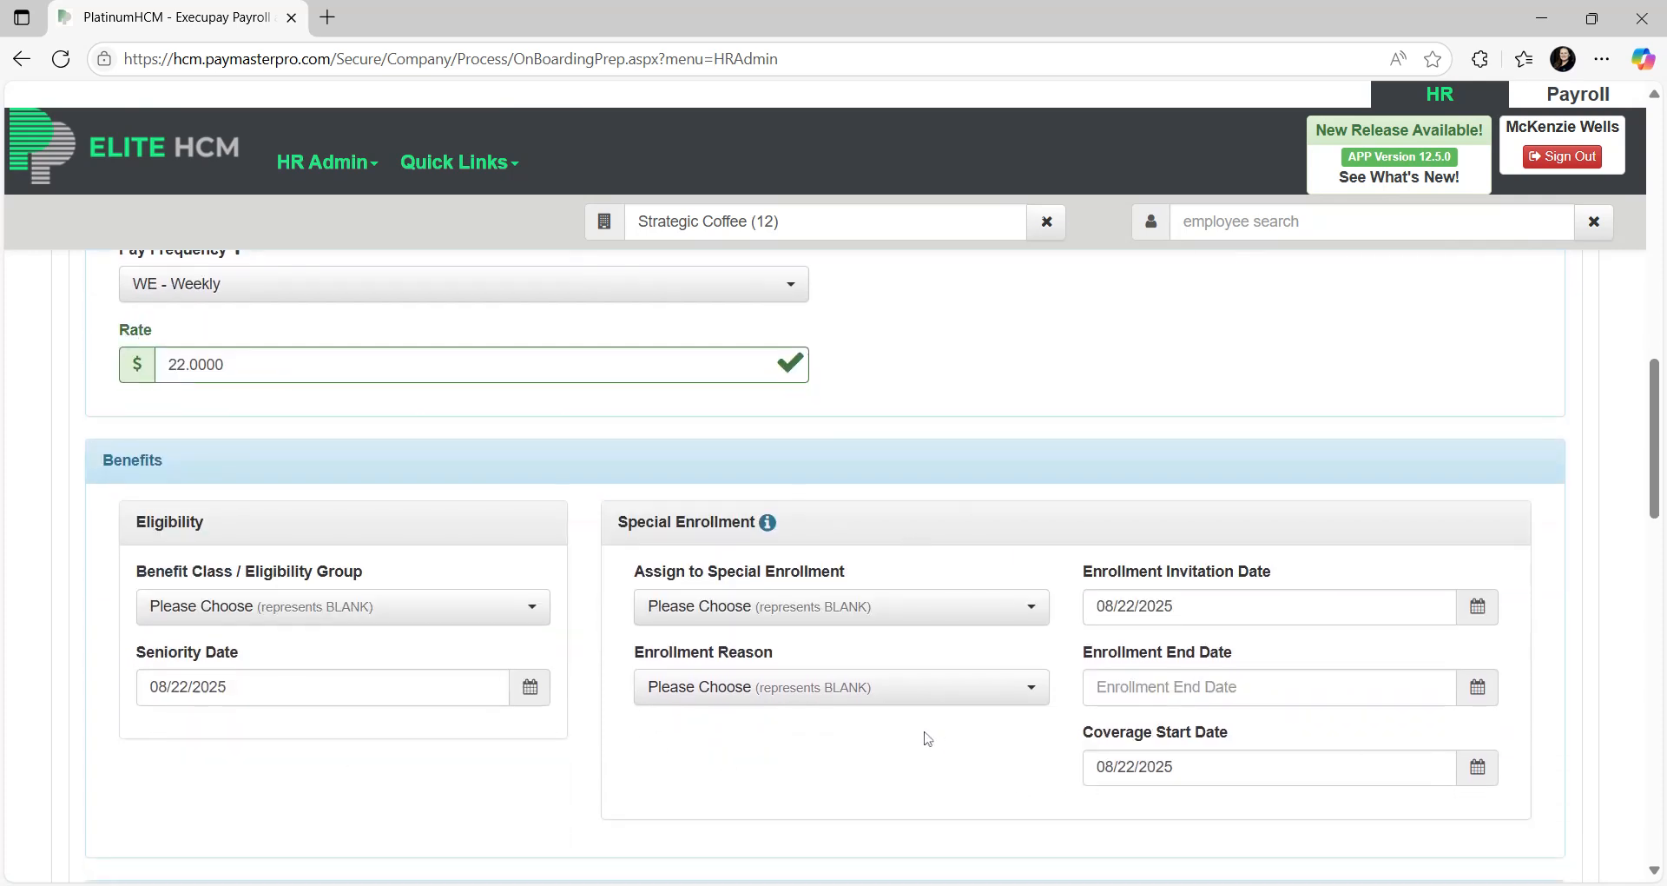
{"action": "scroll", "coordinate": [927, 738], "scroll_direction": "down", "scroll_amount": 1}
{"action": "scroll", "coordinate": [640, 750], "scroll_direction": "down", "scroll_amount": 3}
{"action": "scroll", "coordinate": [640, 750], "scroll_direction": "down", "scroll_amount": 3}
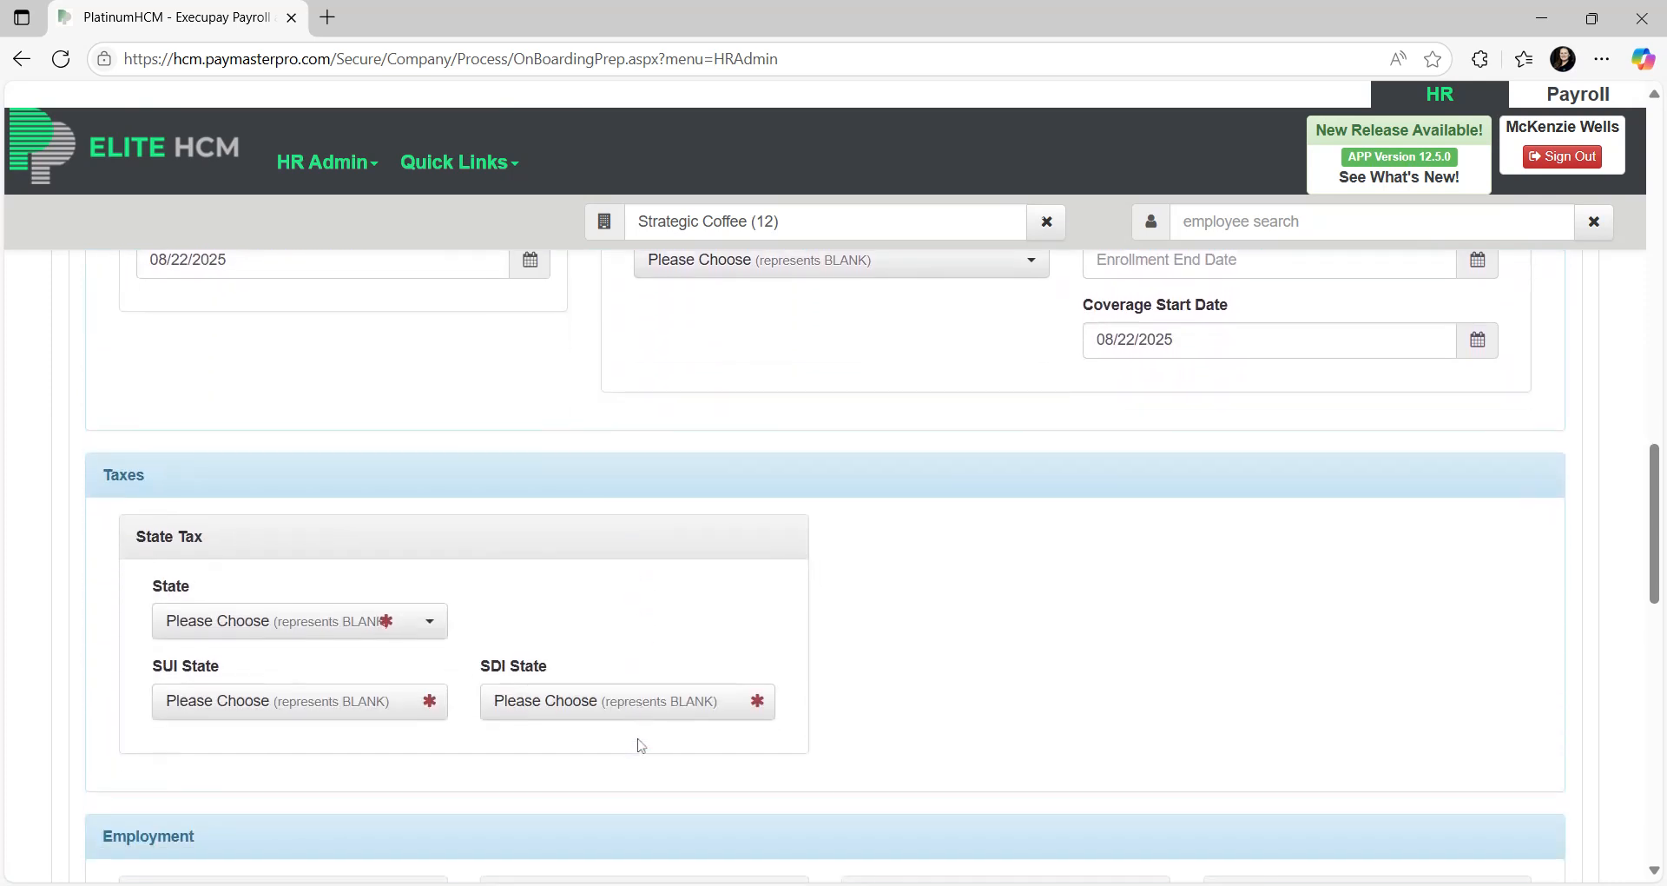
{"action": "left_click", "coordinate": [372, 514]}
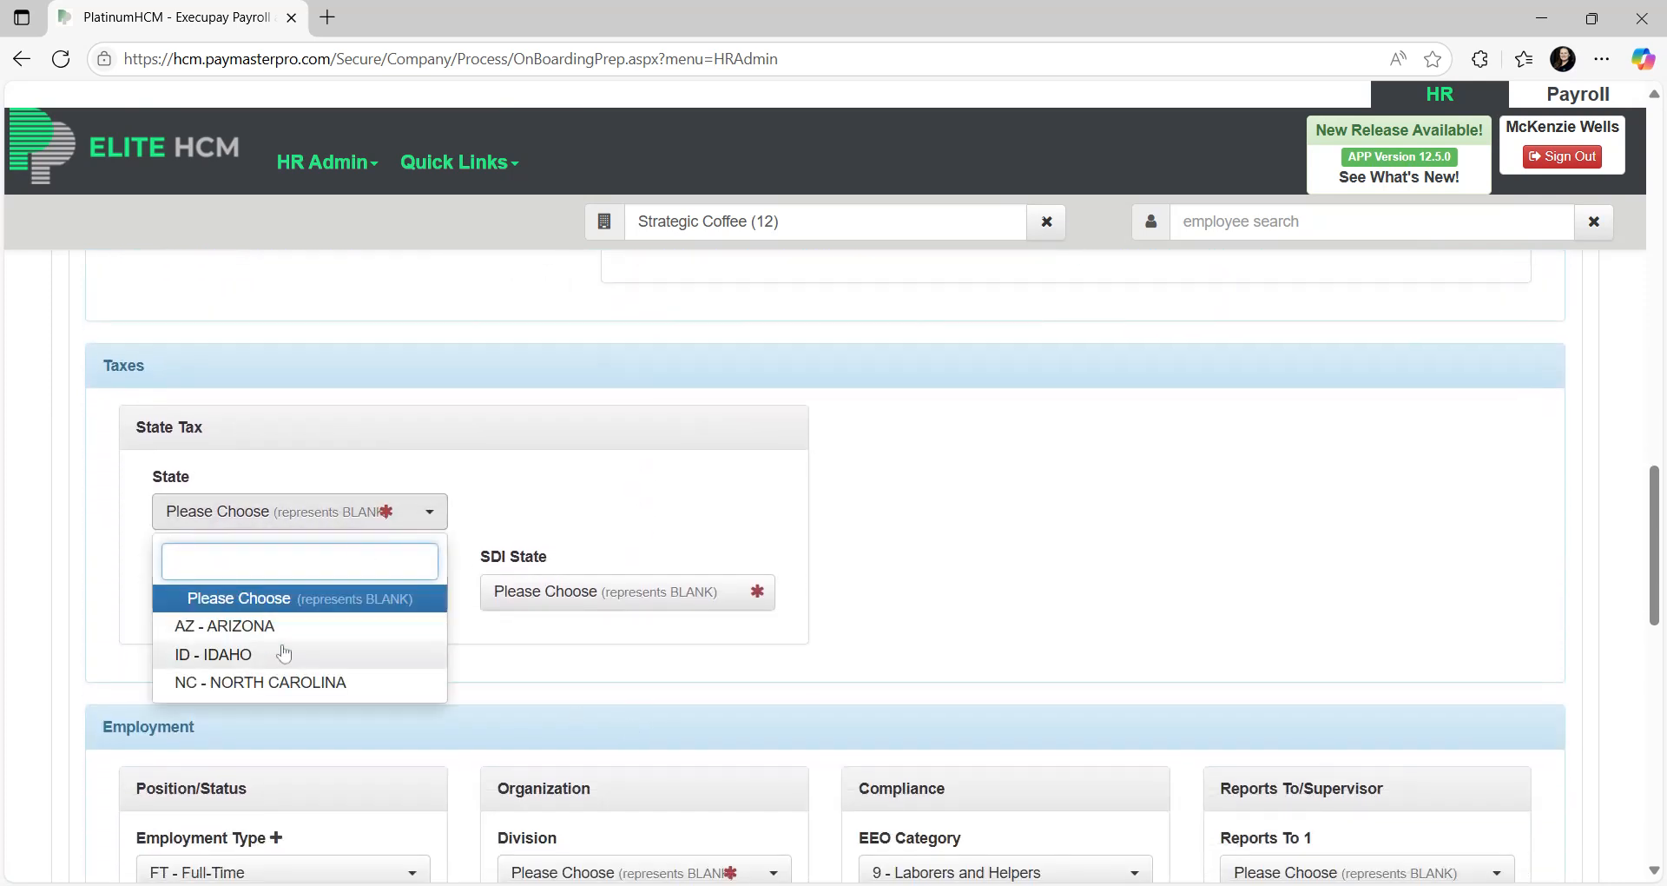
{"action": "left_click", "coordinate": [286, 683]}
{"action": "left_click", "coordinate": [305, 762]}
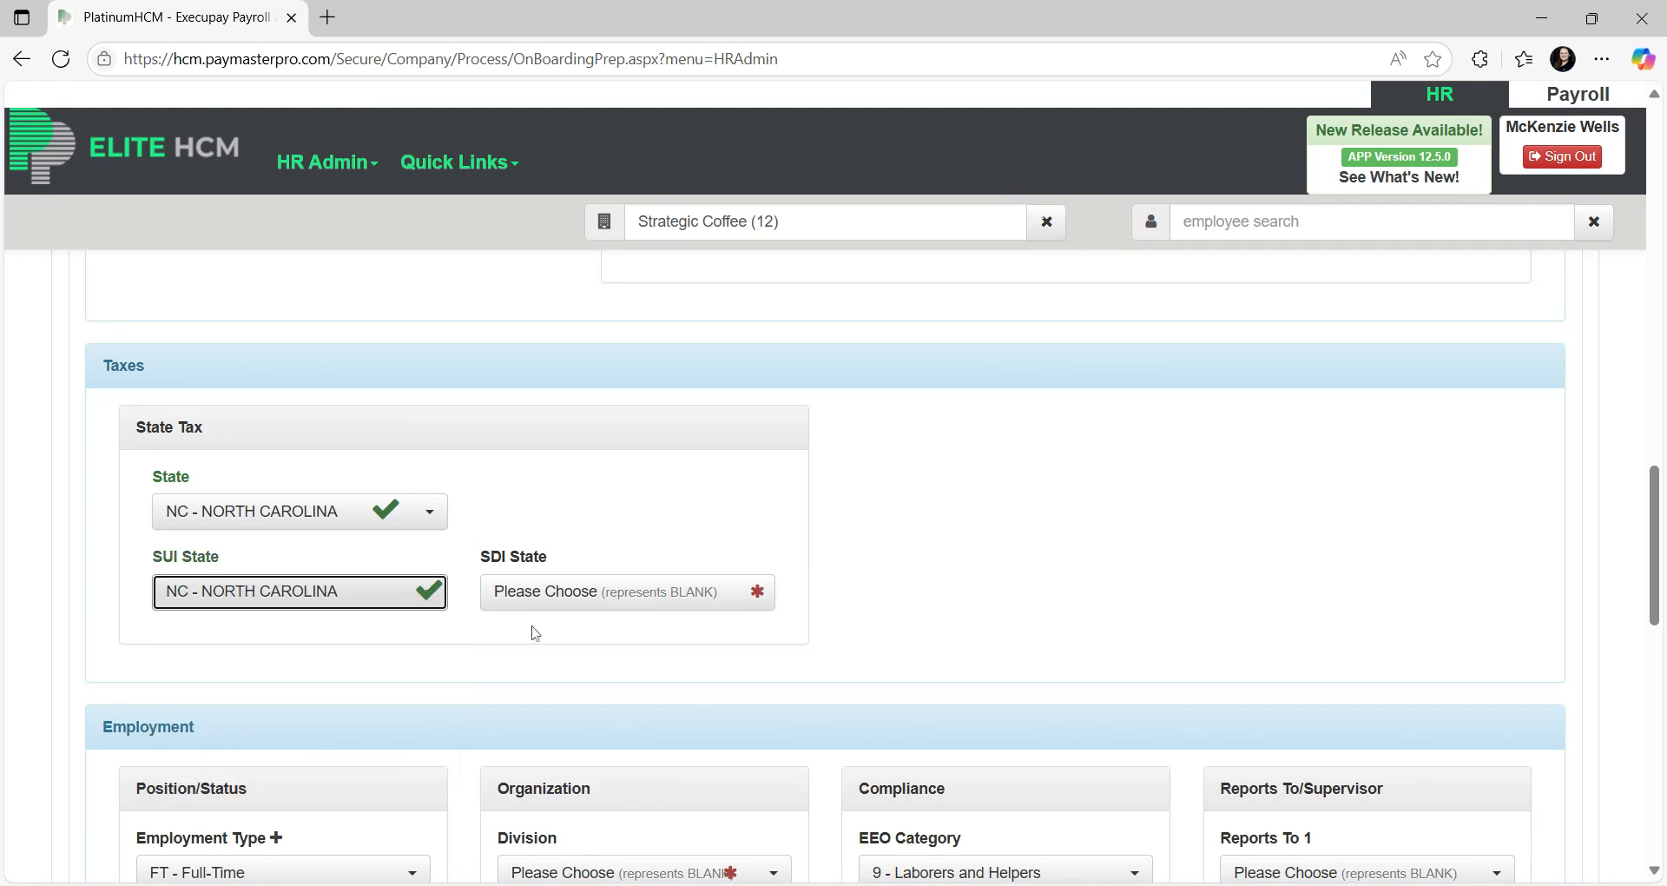
{"action": "left_click", "coordinate": [590, 762]}
Set the employment organization to the Default division and the Cashier department.
{"action": "scroll", "coordinate": [224, 668], "scroll_direction": "down", "scroll_amount": 4}
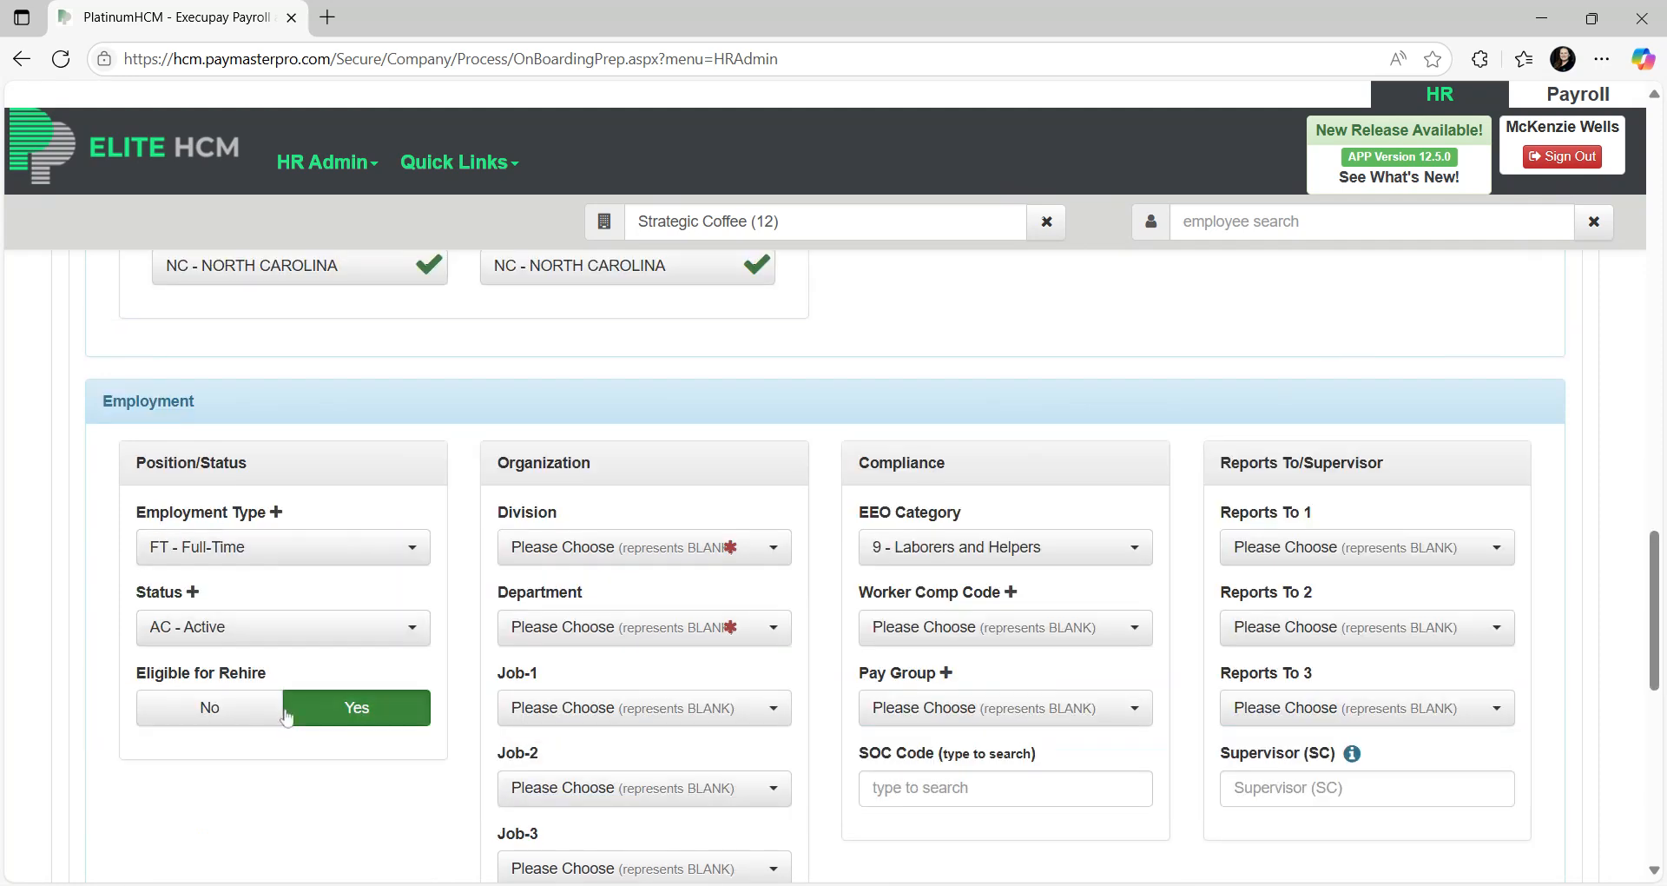
{"action": "left_click", "coordinate": [575, 549]}
{"action": "left_click", "coordinate": [590, 667]}
{"action": "scroll", "coordinate": [591, 647], "scroll_direction": "down", "scroll_amount": 1}
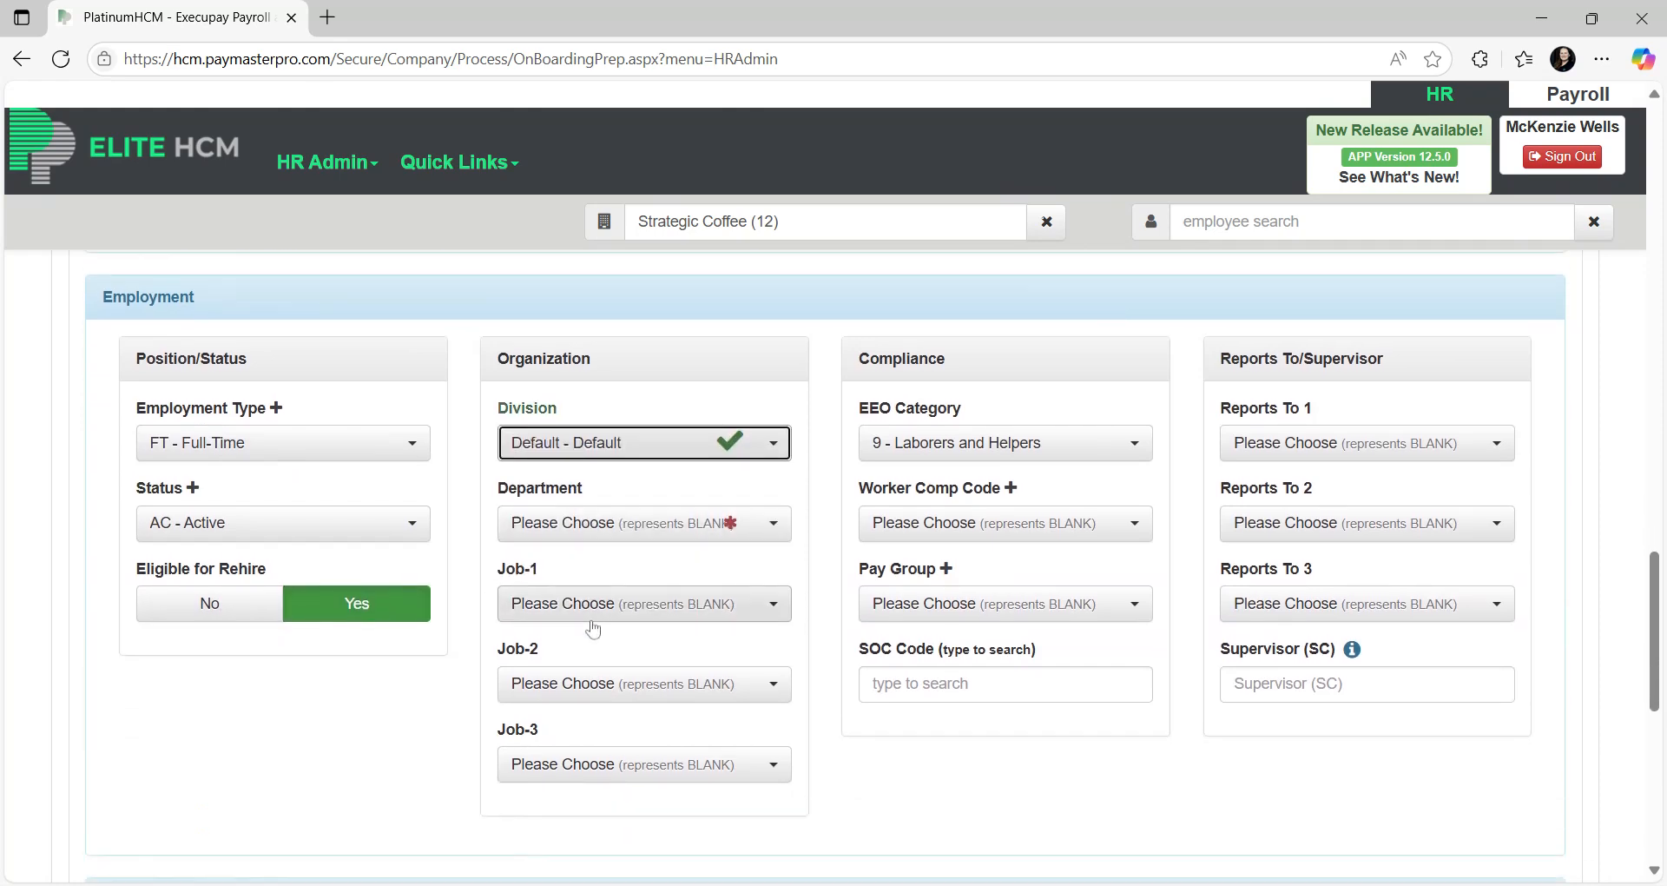
{"action": "scroll", "coordinate": [573, 521], "scroll_direction": "up", "scroll_amount": 6}
{"action": "scroll", "coordinate": [560, 556], "scroll_direction": "down", "scroll_amount": 3}
{"action": "scroll", "coordinate": [573, 578], "scroll_direction": "down", "scroll_amount": 3}
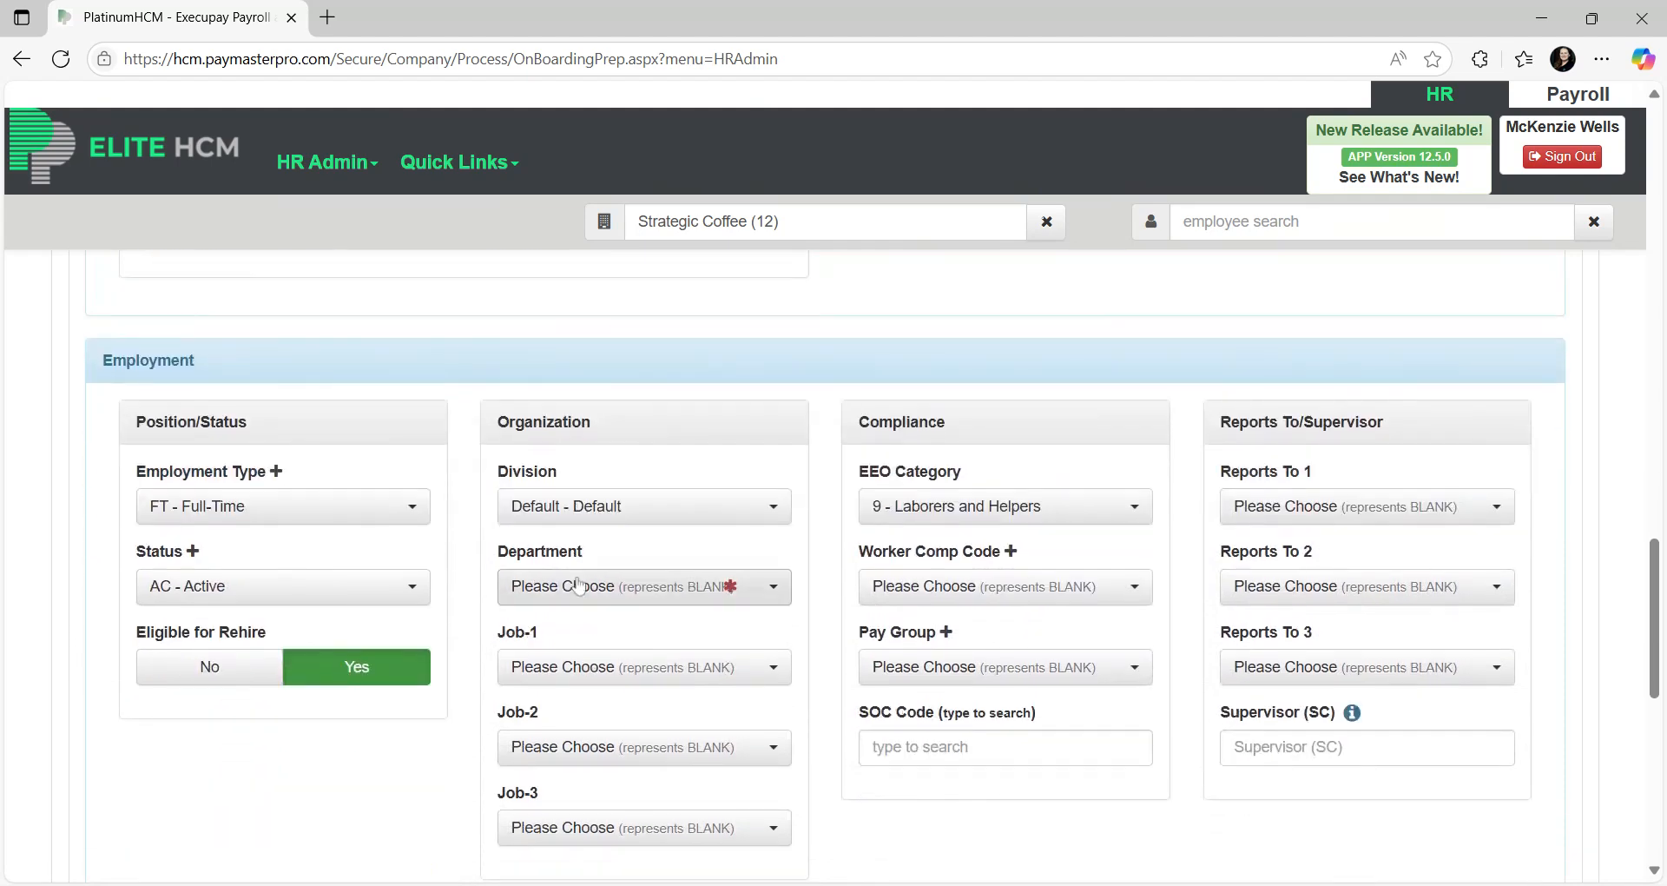
{"action": "left_click", "coordinate": [626, 588]}
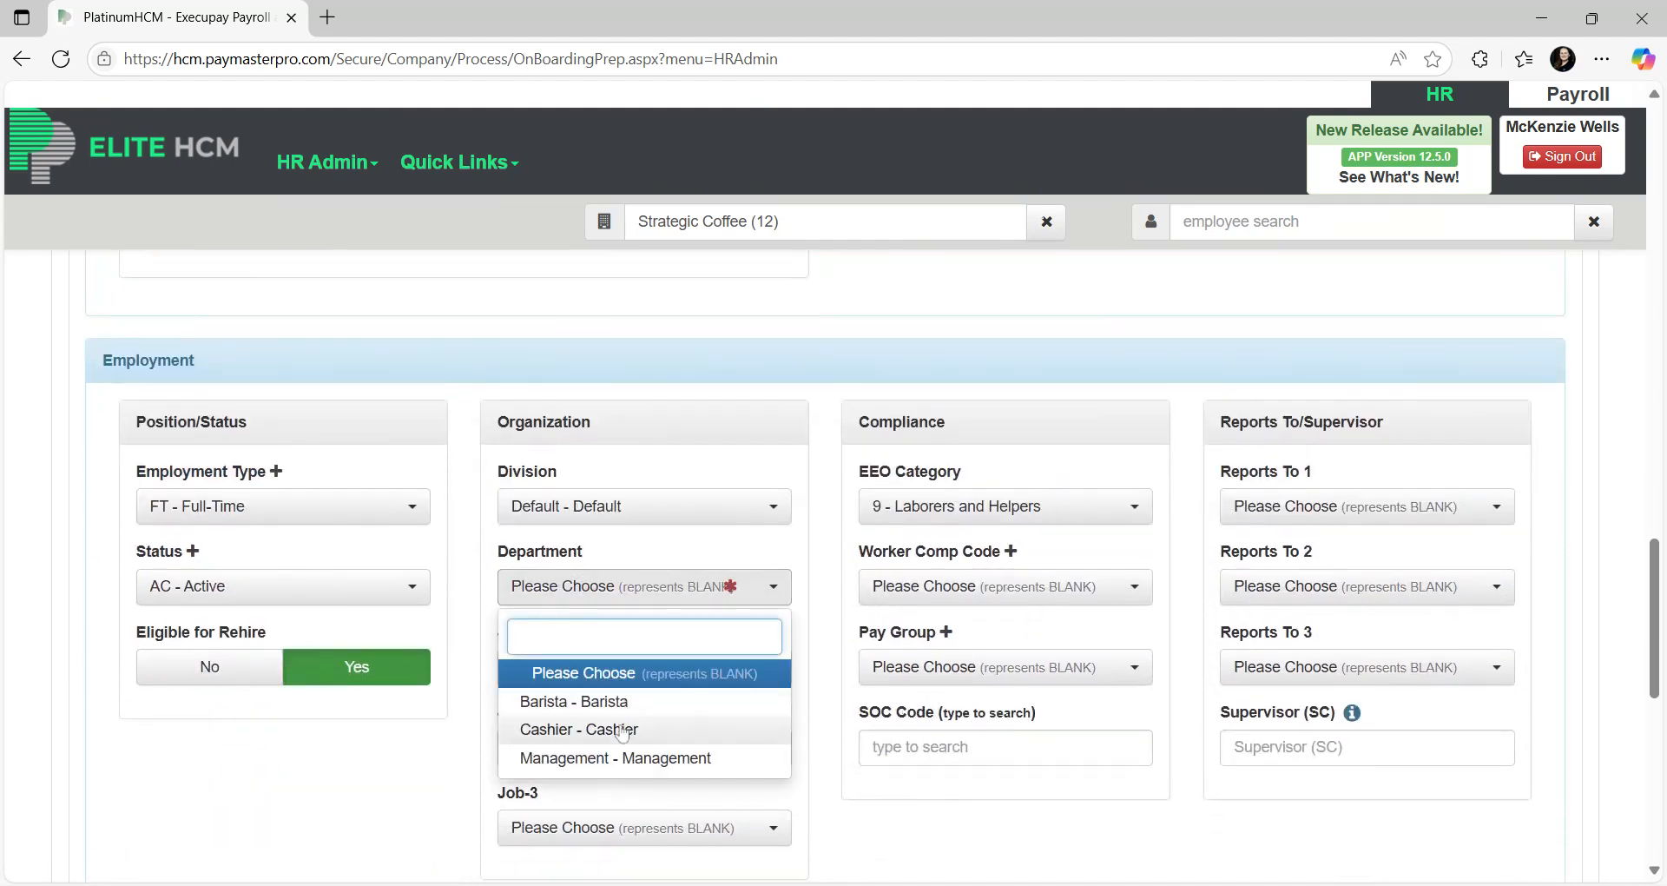
{"action": "left_click", "coordinate": [580, 730]}
Leave the remaining employment, user and memo fields blank and submit the onboarding request.
{"action": "scroll", "coordinate": [626, 590], "scroll_direction": "down", "scroll_amount": 1}
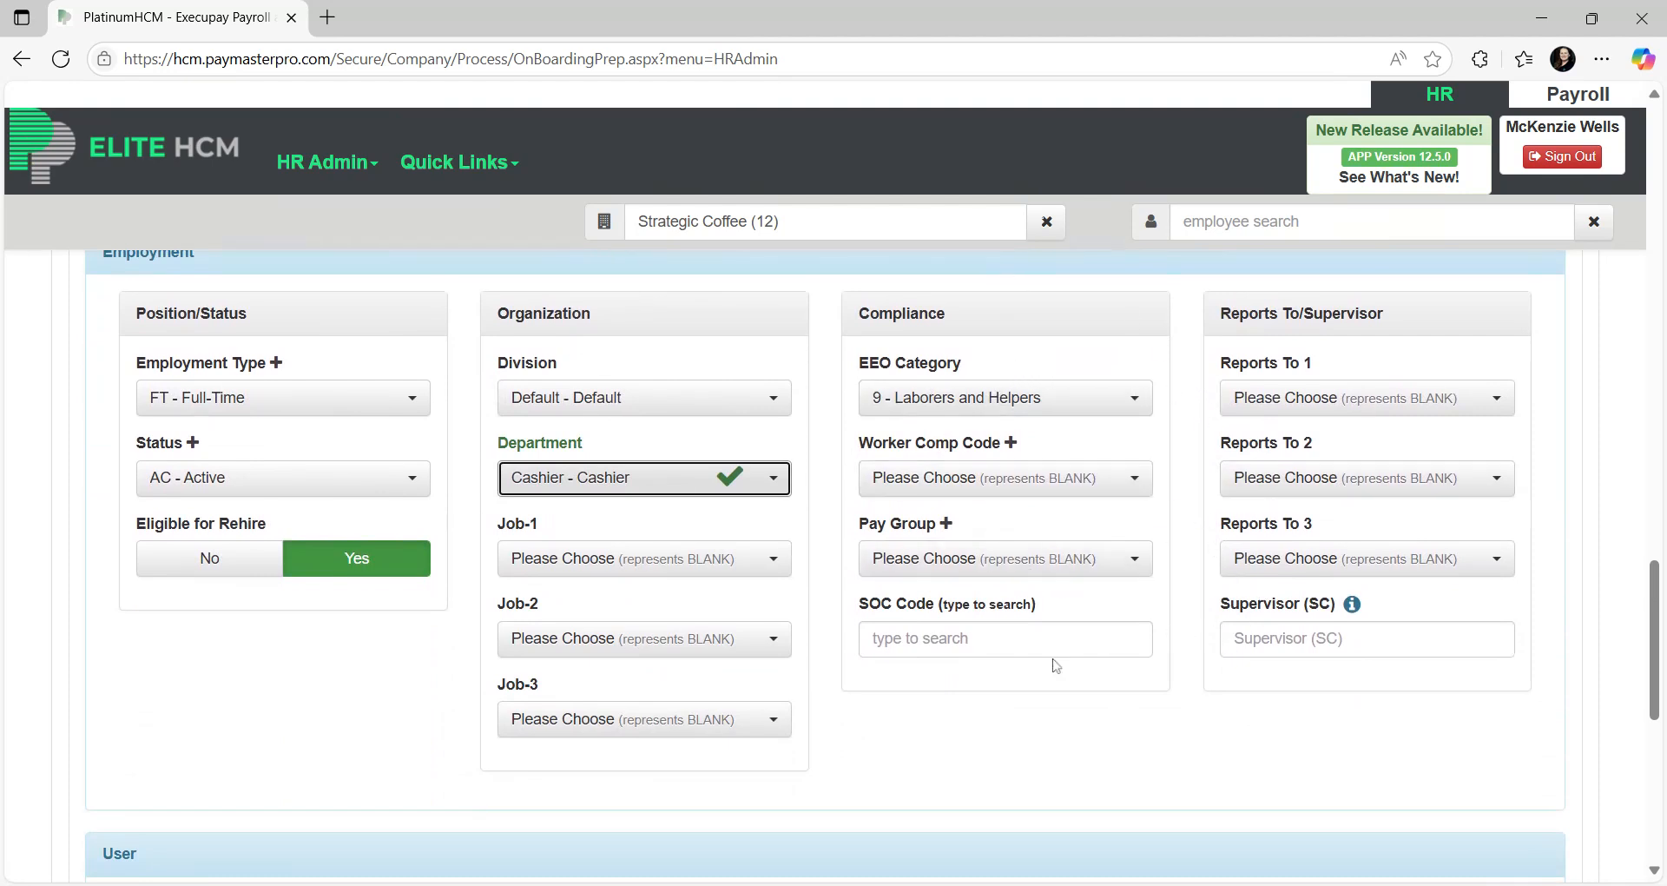
{"action": "scroll", "coordinate": [1052, 662], "scroll_direction": "down", "scroll_amount": 3}
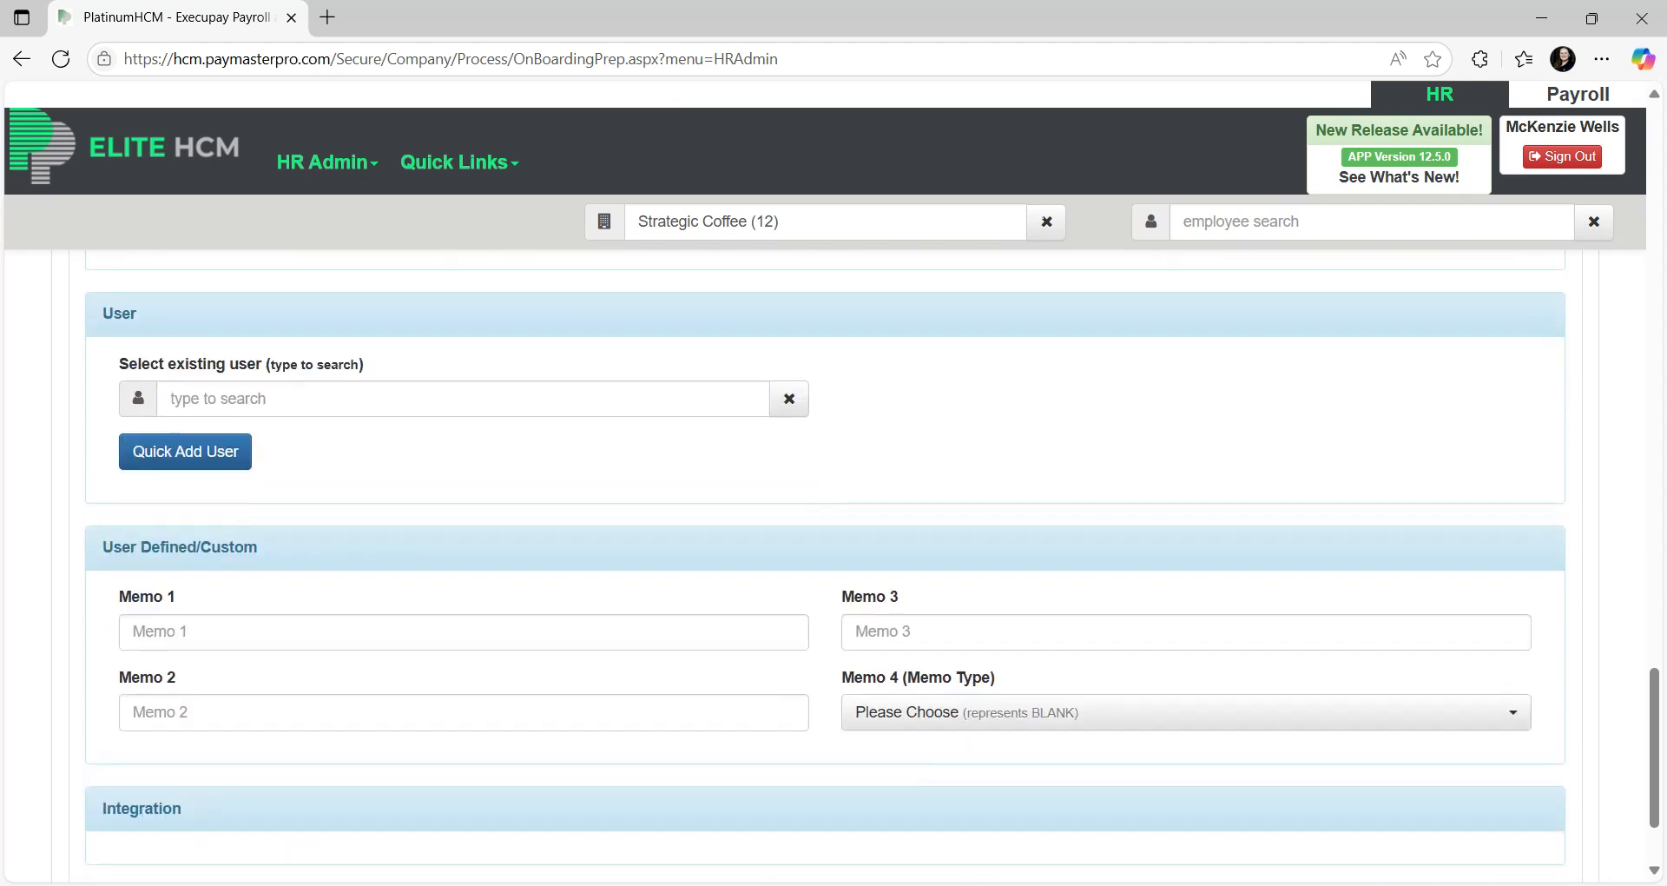
{"action": "scroll", "coordinate": [464, 733], "scroll_direction": "down", "scroll_amount": 3}
{"action": "scroll", "coordinate": [521, 633], "scroll_direction": "down", "scroll_amount": 1}
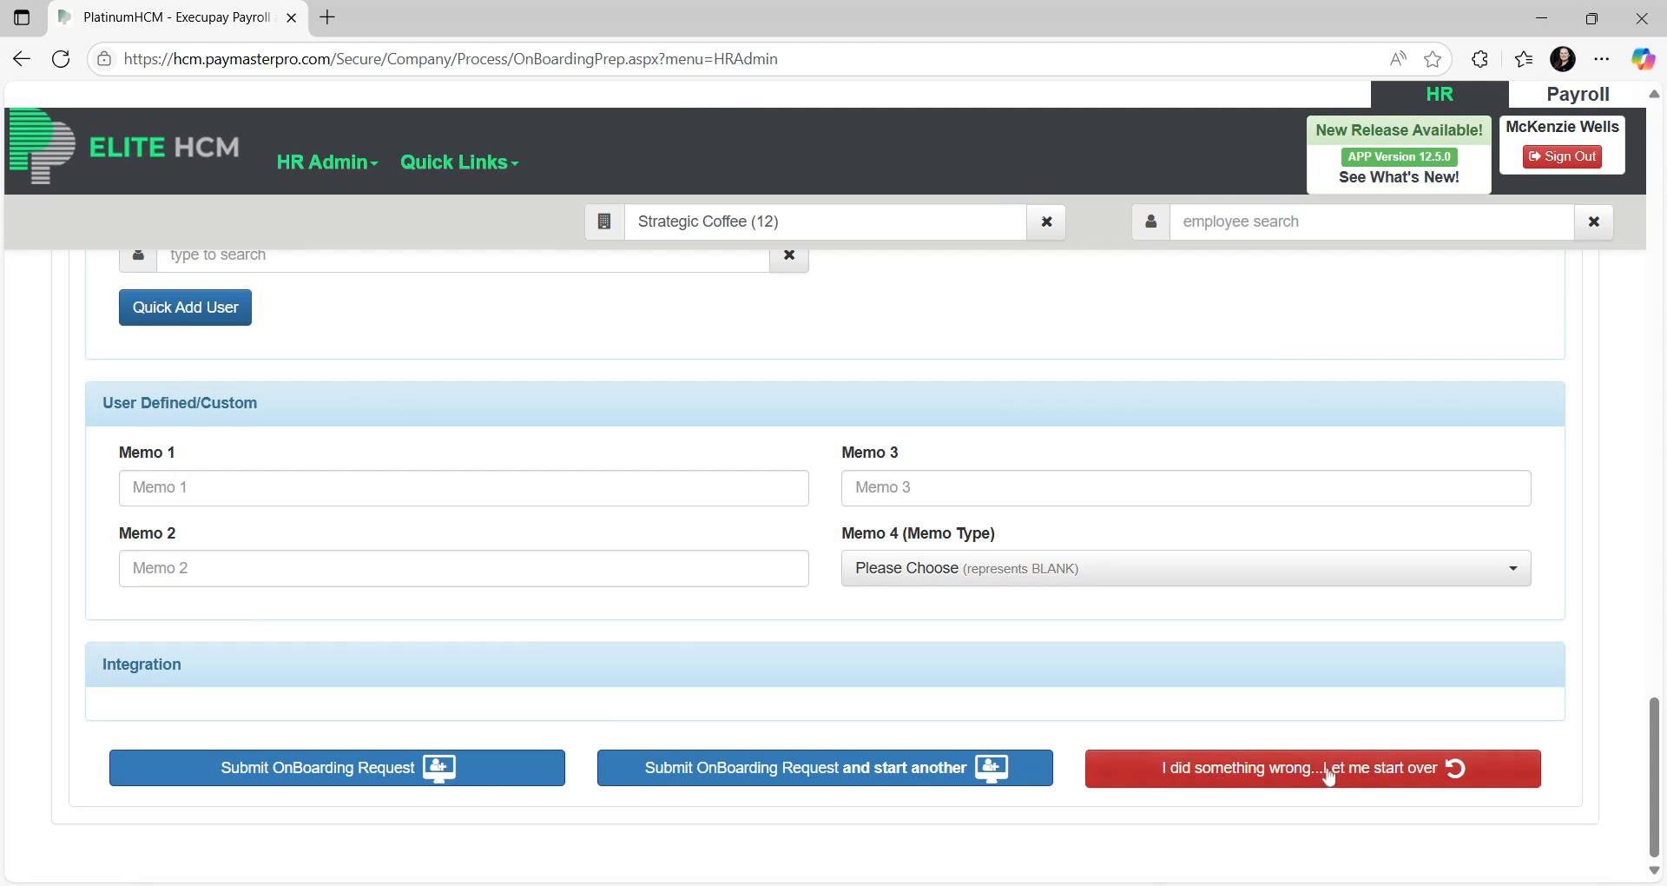
{"action": "left_click", "coordinate": [285, 779]}
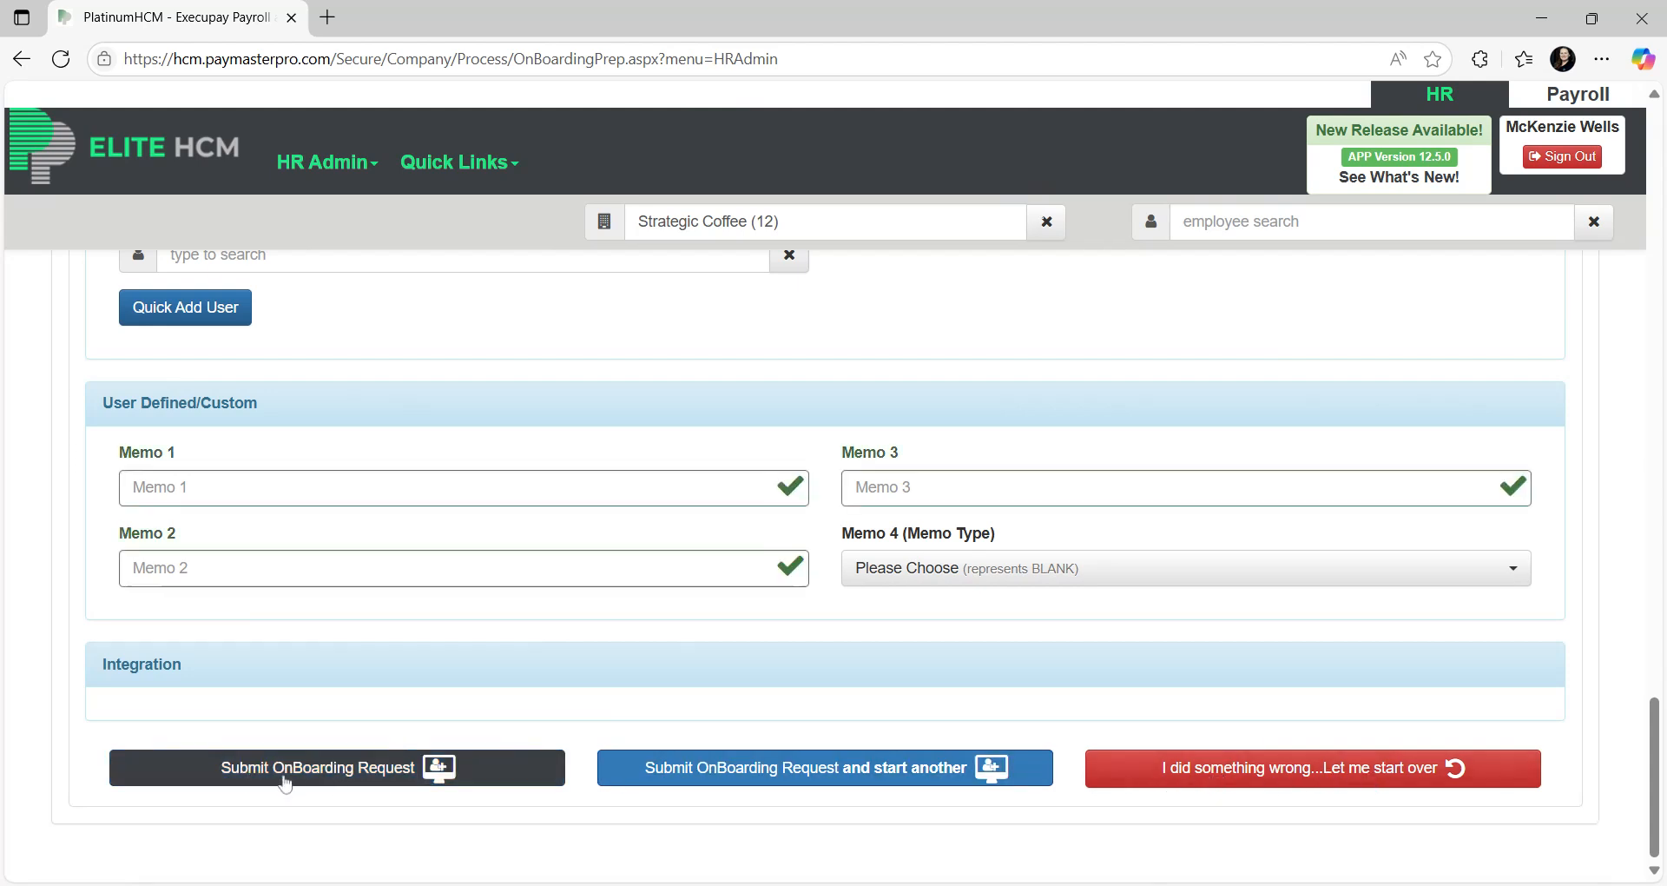